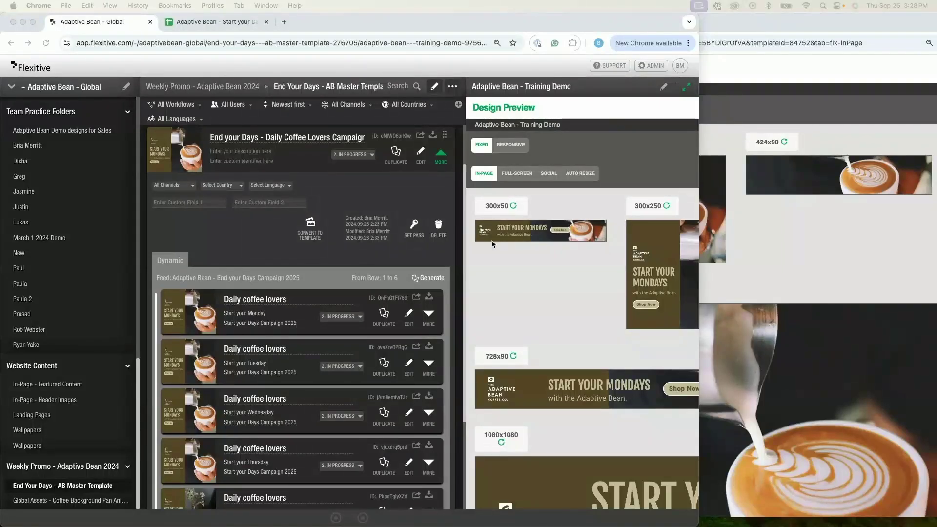
# Reload the Latte Art preview page
pyautogui.scroll(-3, 243, 213)
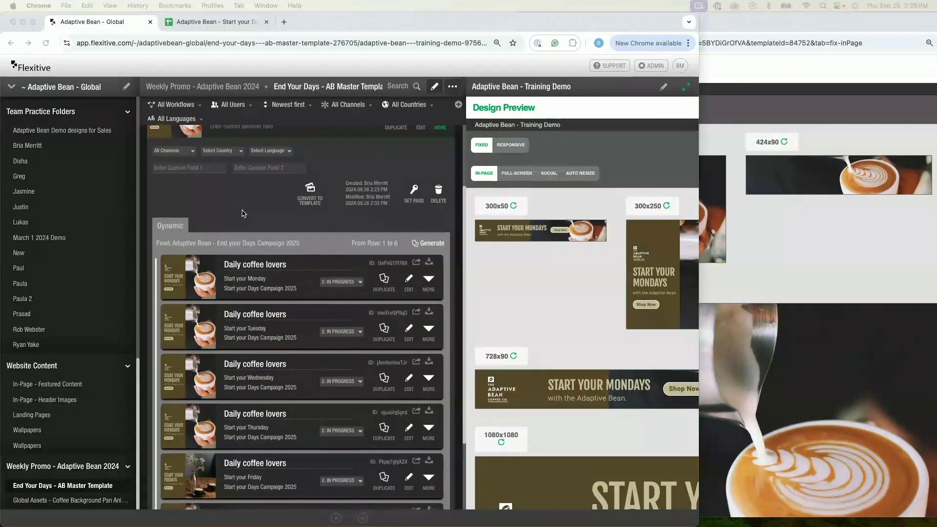
pyautogui.scroll(3, 242, 244)
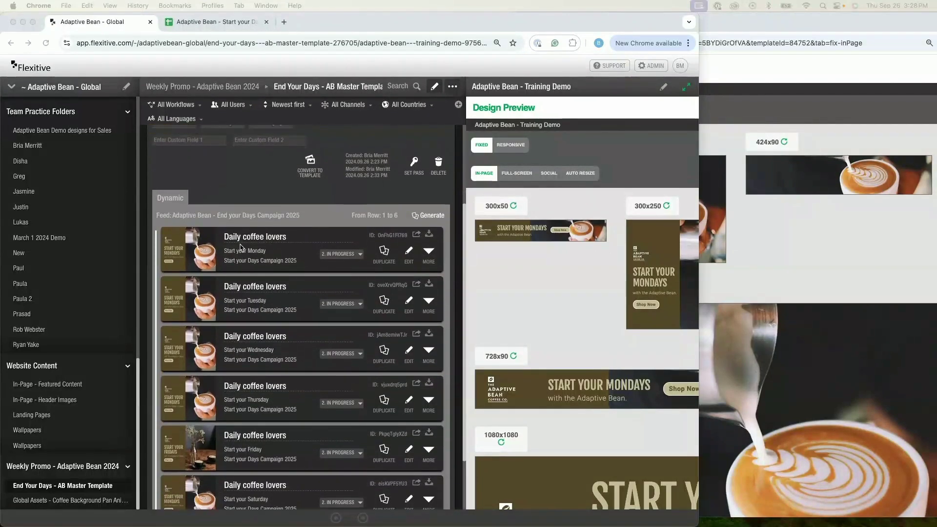
pyautogui.click(794, 252)
pyautogui.click(700, 44)
pyautogui.press('Return')
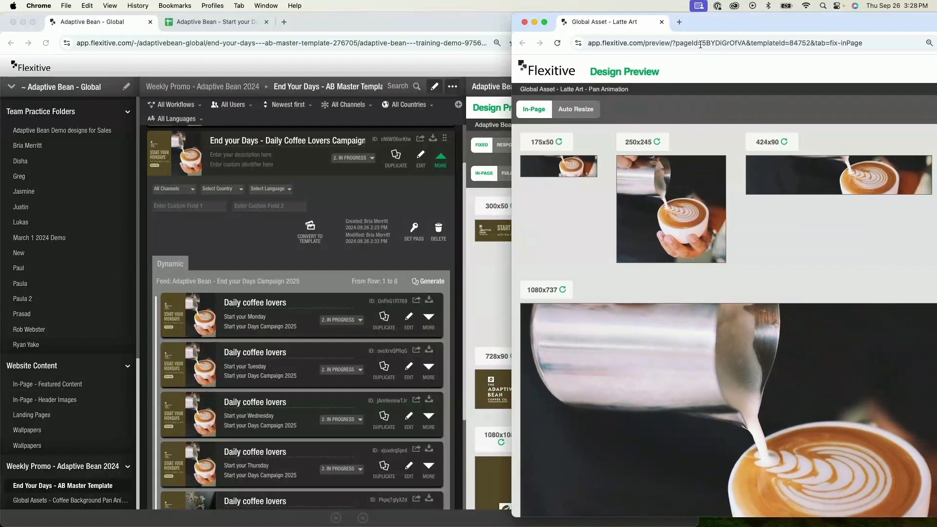
# In the data-feed spreadsheet, select the six global asset IDs in I2:I7
pyautogui.click(318, 28)
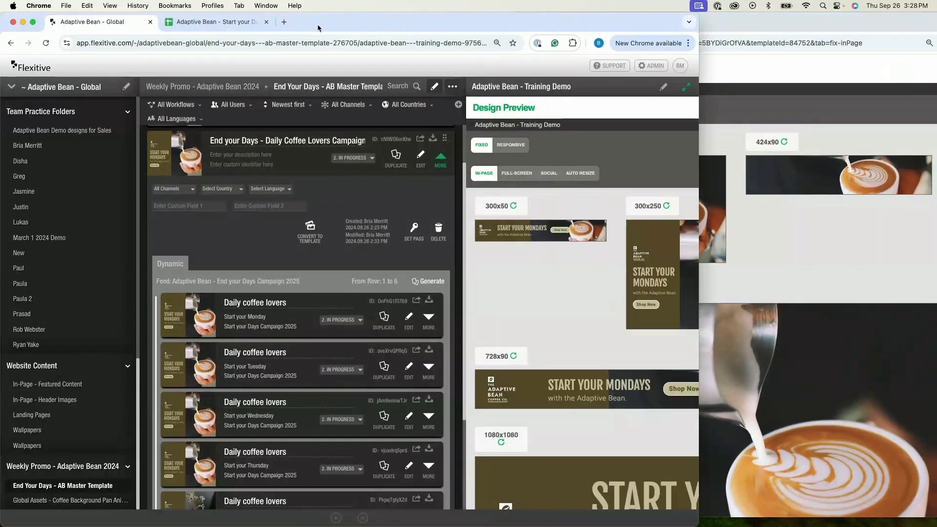
pyautogui.click(212, 22)
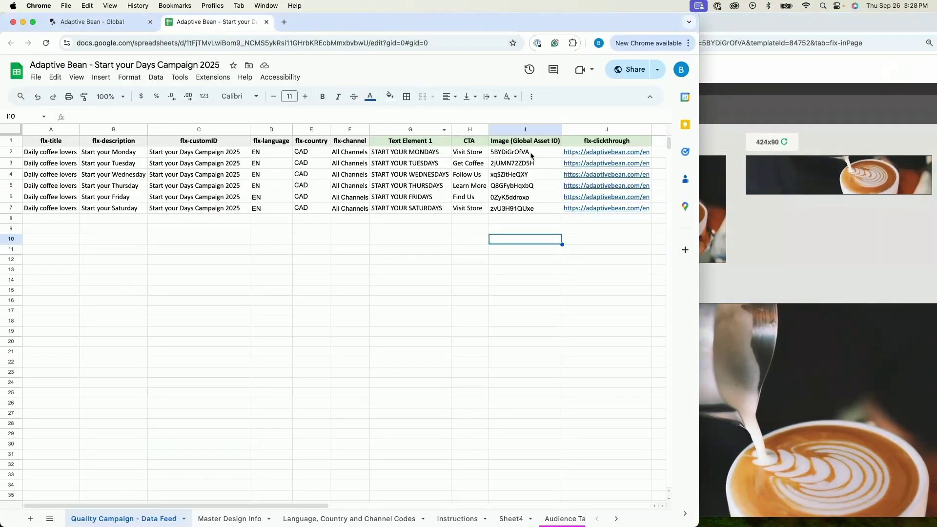
pyautogui.moveTo(531, 155); pyautogui.dragTo(538, 208)
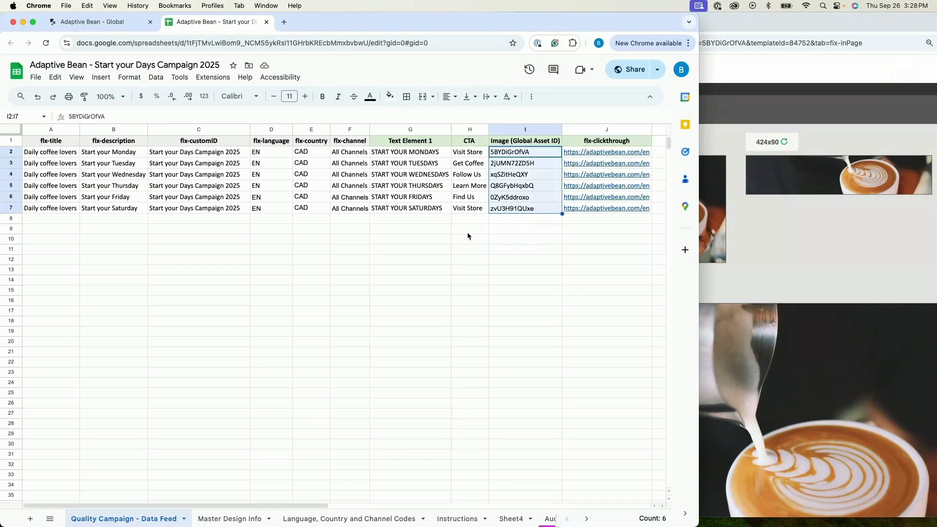
# Back in Flexitive, maximize the window and open the Global Assets - Coffee Background Pan Animation folder
pyautogui.click(93, 22)
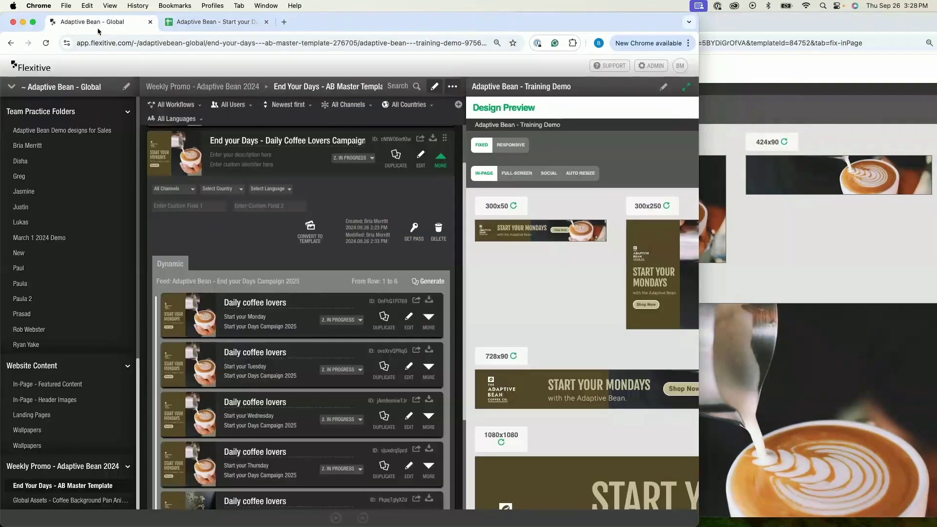
pyautogui.doubleClick(699, 521)
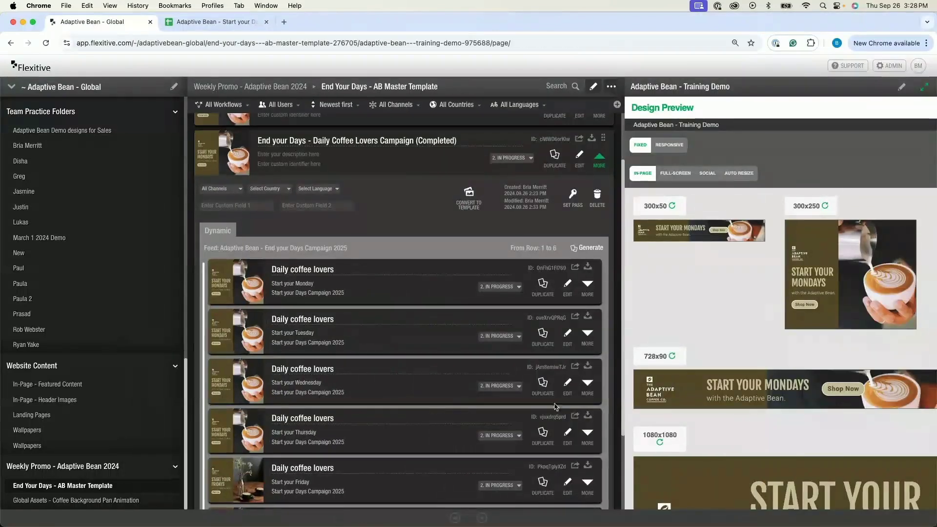
pyautogui.click(59, 505)
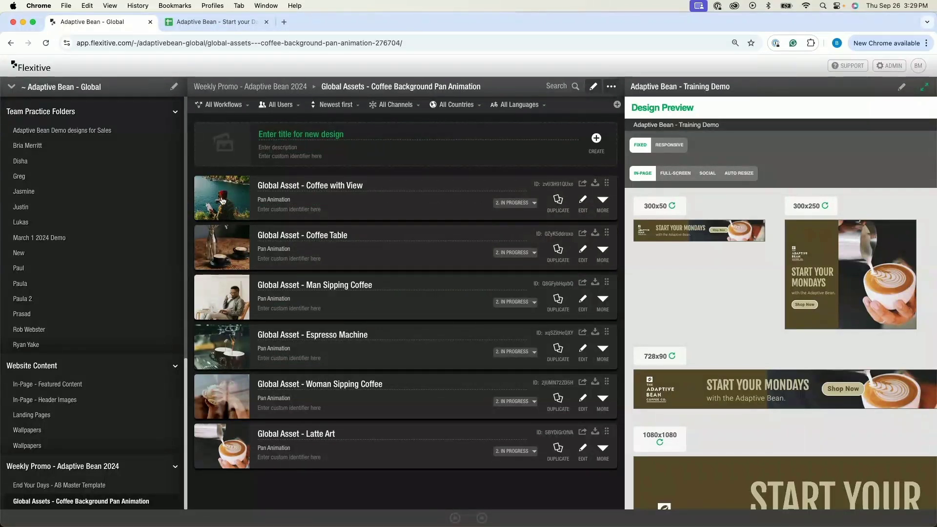
# Open Global Asset - Latte Art in the editor and look through its landscape and portrait sizes
pyautogui.click(326, 208)
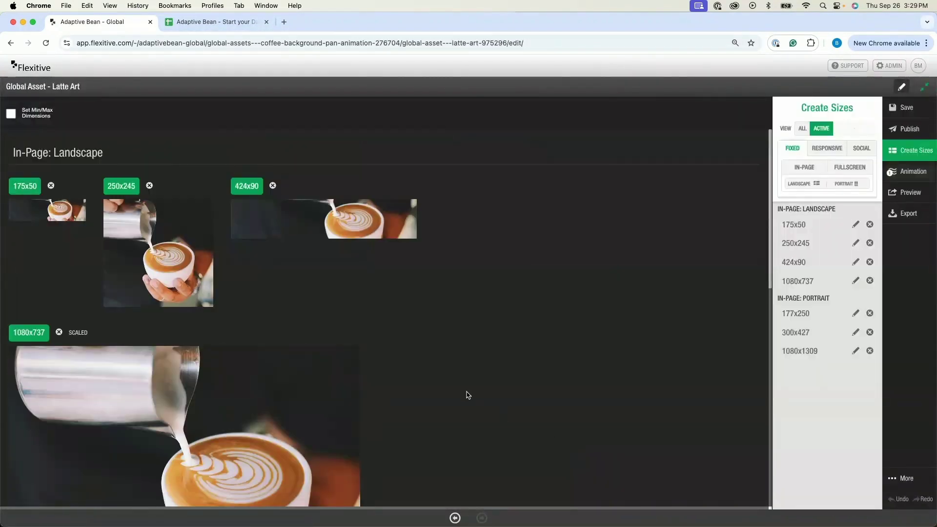
pyautogui.scroll(-10, 463, 392)
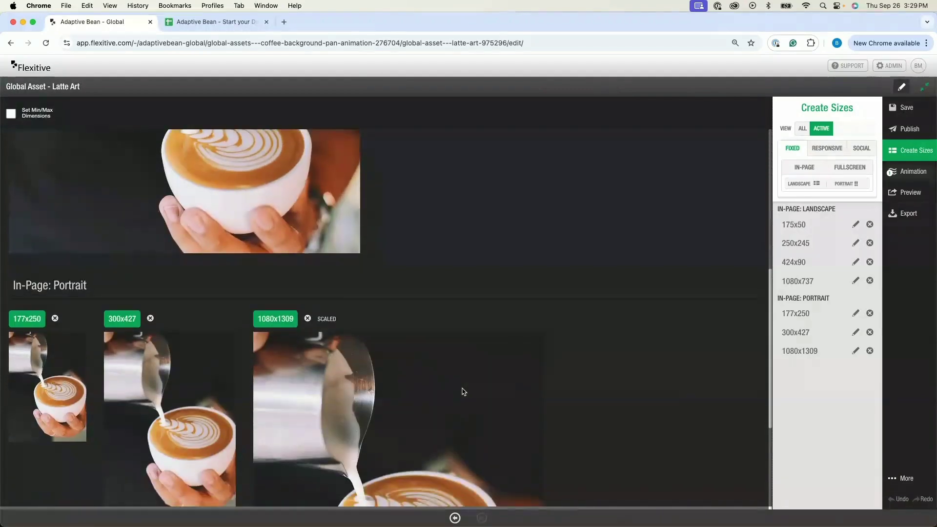
pyautogui.scroll(12, 463, 392)
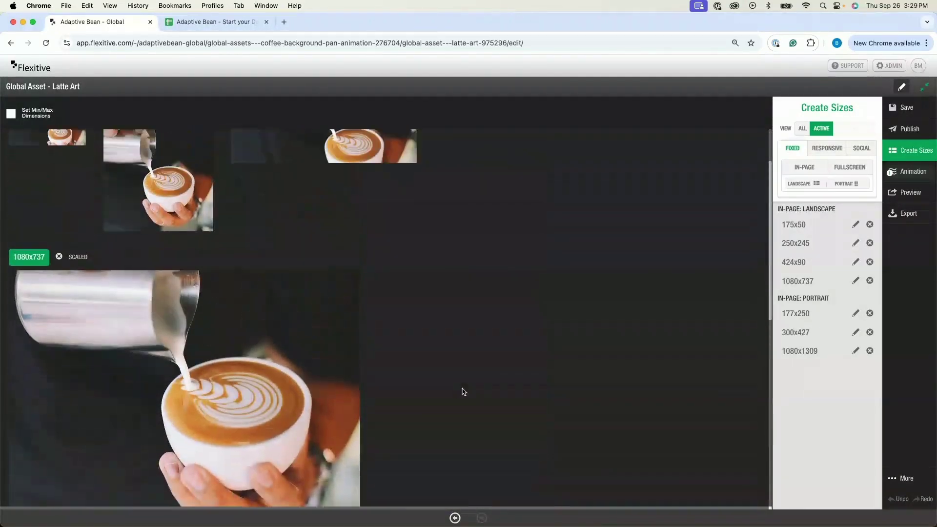
# Open the 250x245 size and select the latte art image layer
pyautogui.click(153, 278)
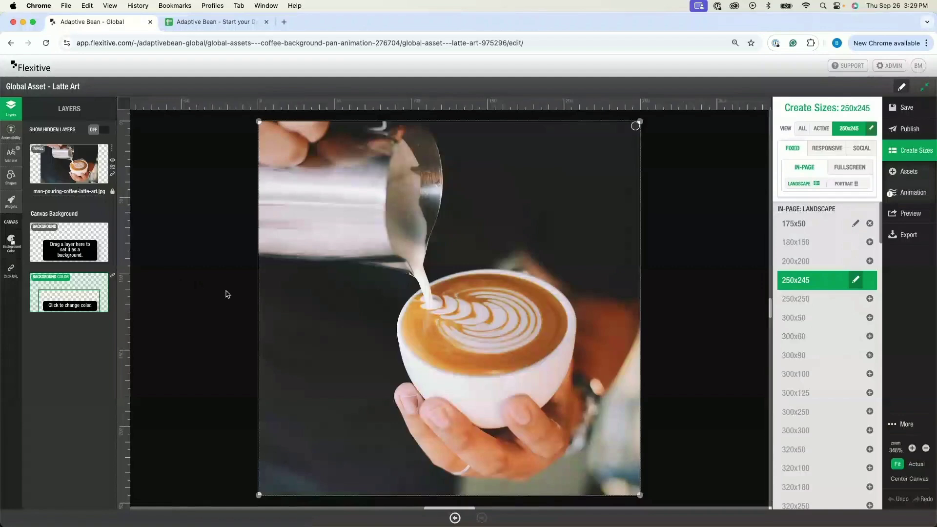
pyautogui.click(389, 283)
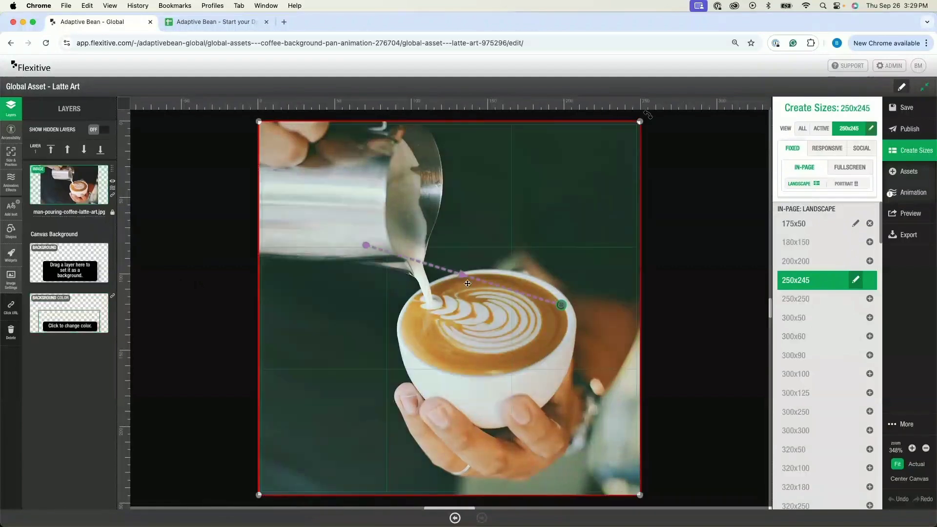
pyautogui.click(917, 176)
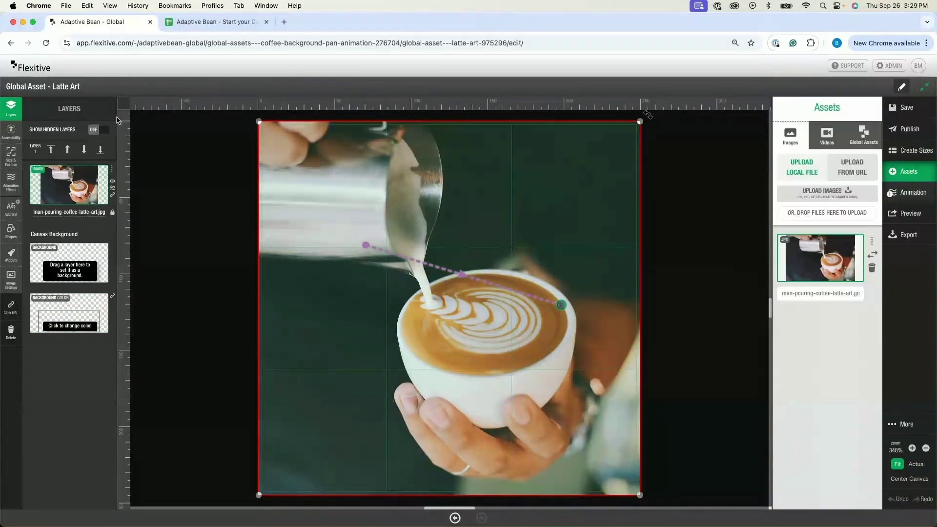
pyautogui.click(10, 159)
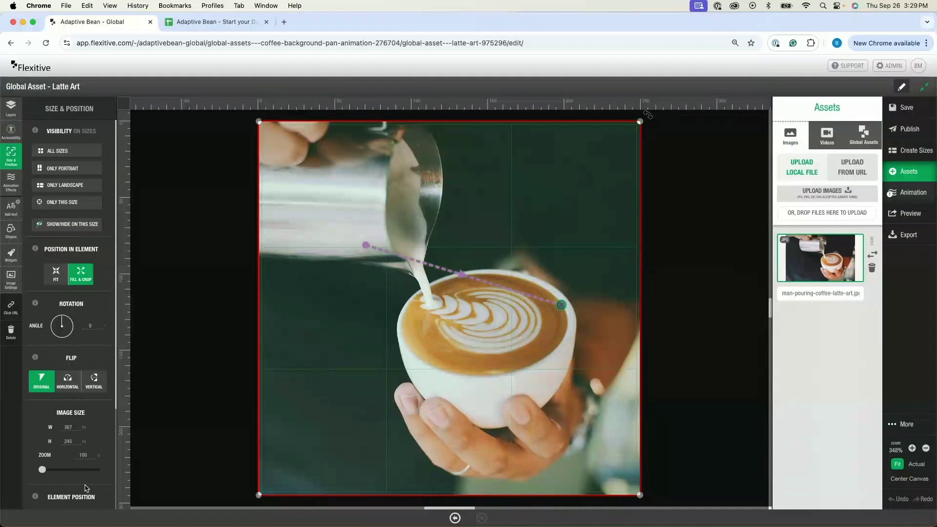
# In Animation Effects, shift the pan's end point slightly to the right
pyautogui.click(10, 182)
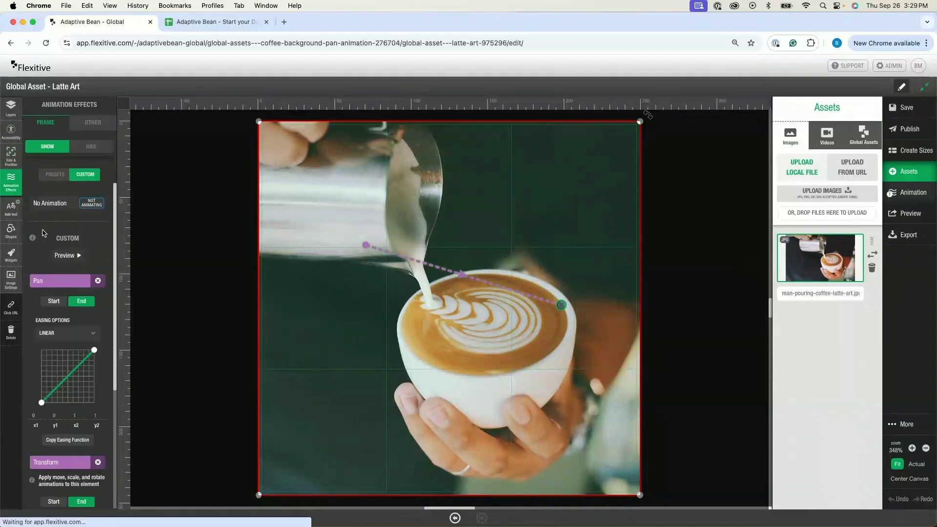
pyautogui.click(52, 301)
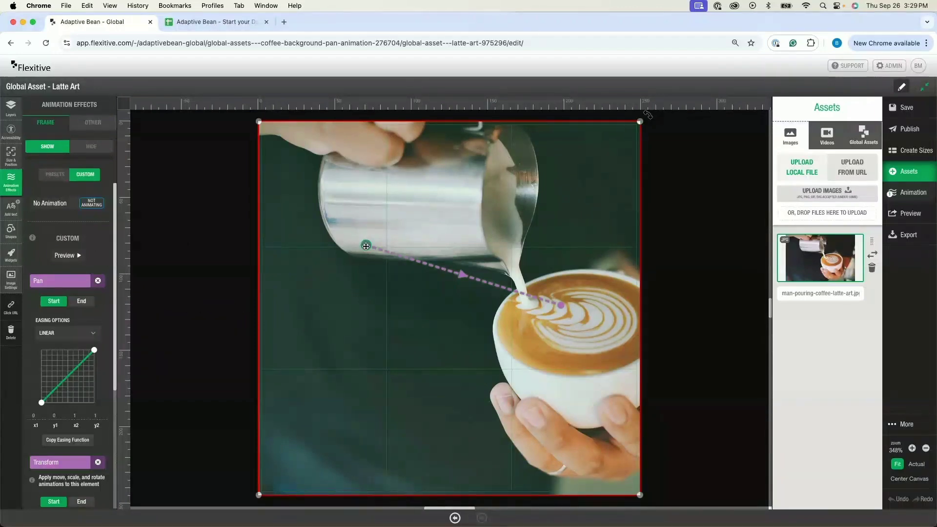
pyautogui.click(82, 301)
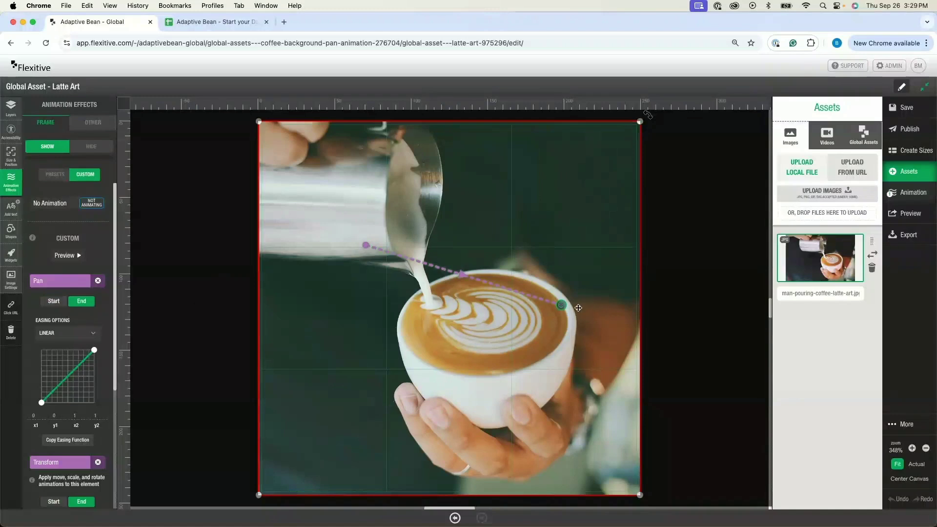
pyautogui.moveTo(560, 304); pyautogui.dragTo(569, 307)
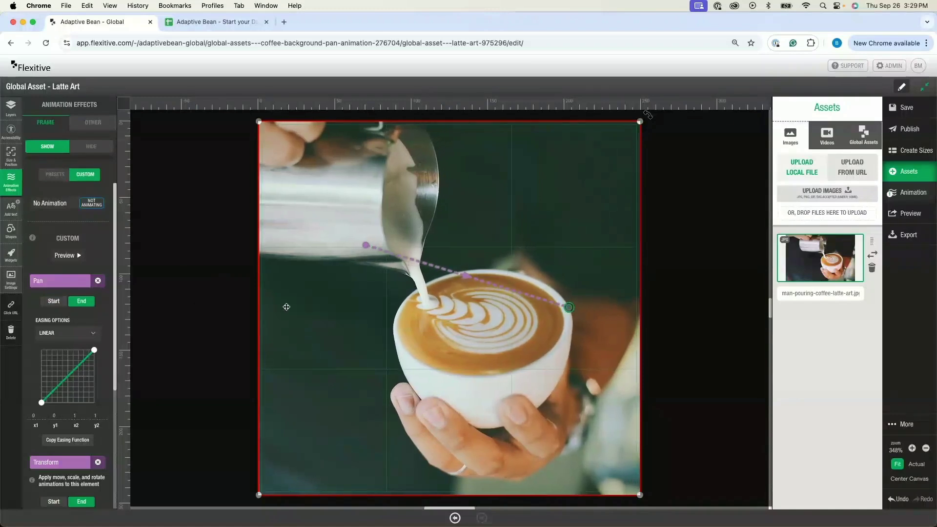
# Preview the pan animation and check its keyframes: one 6-second frame
pyautogui.click(62, 284)
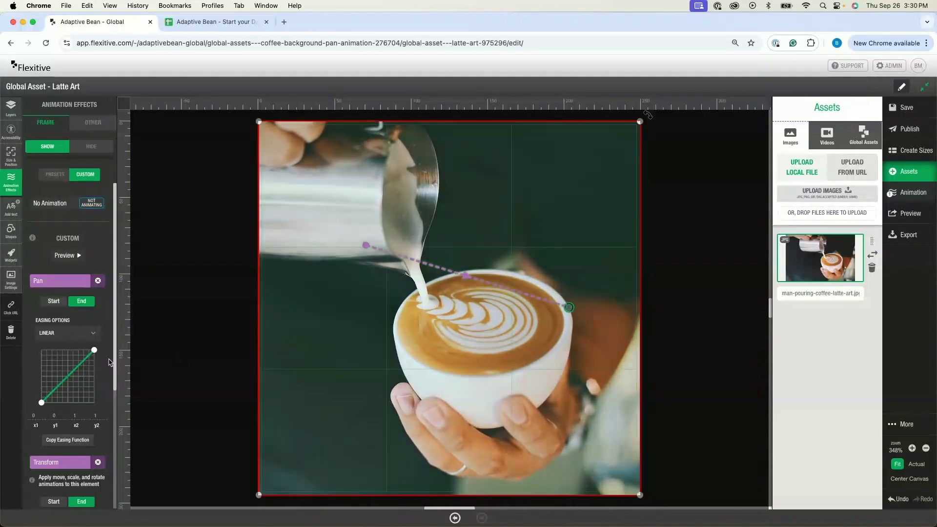
pyautogui.click(916, 199)
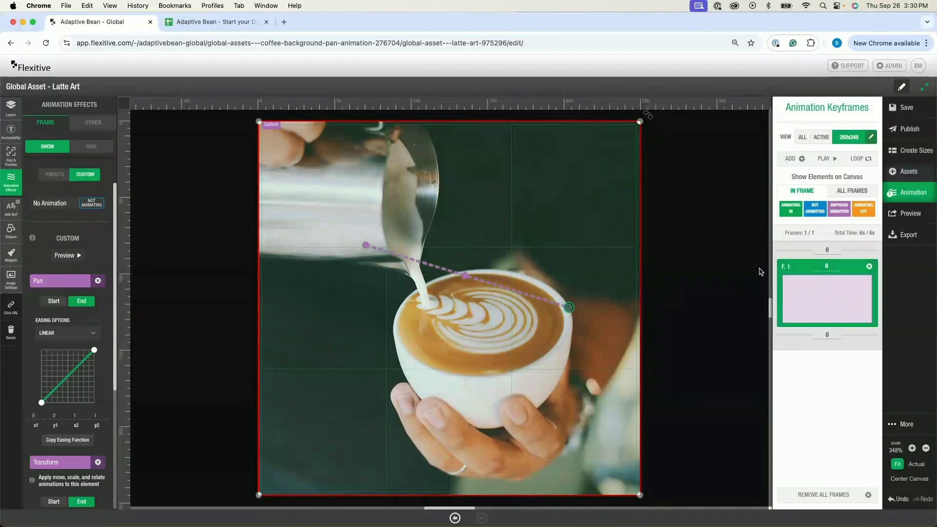
# Save, duplicate Global Asset - Latte Art, and open the copy Latte Art 2 for editing
pyautogui.click(821, 137)
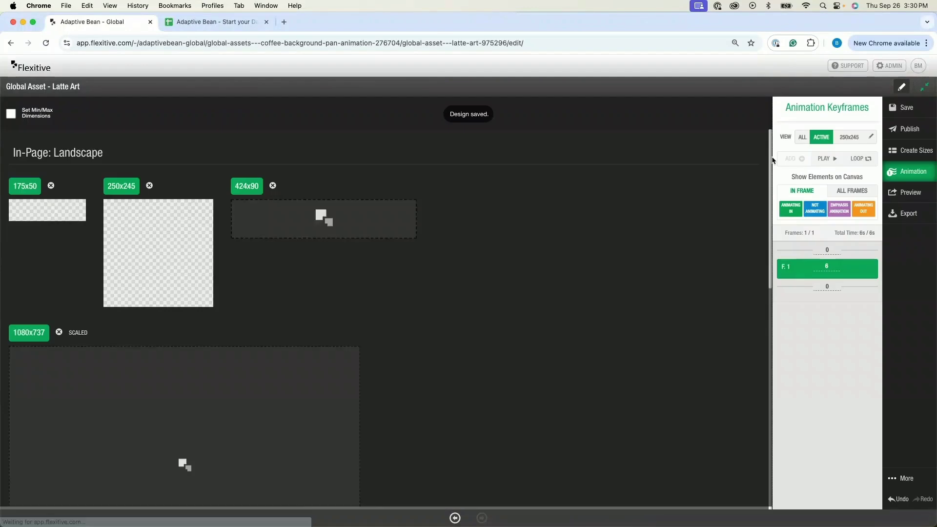
pyautogui.click(922, 90)
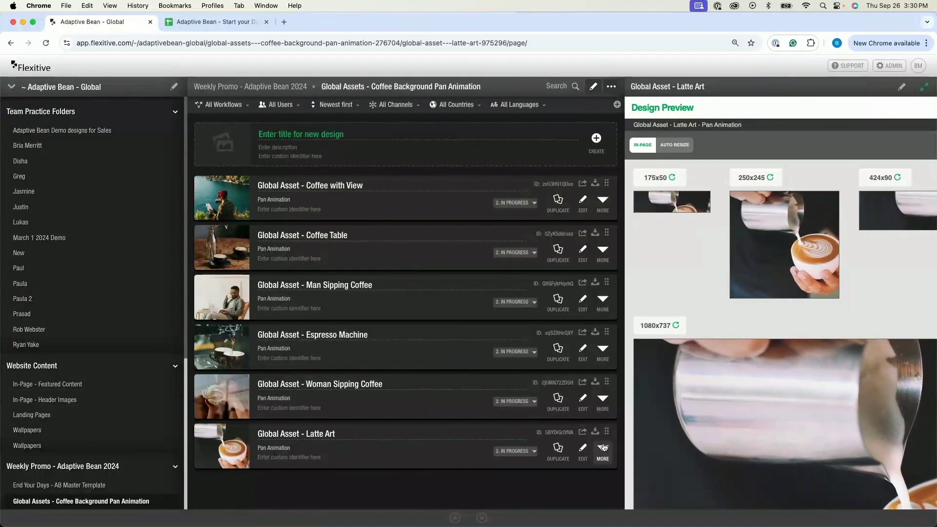
pyautogui.click(558, 446)
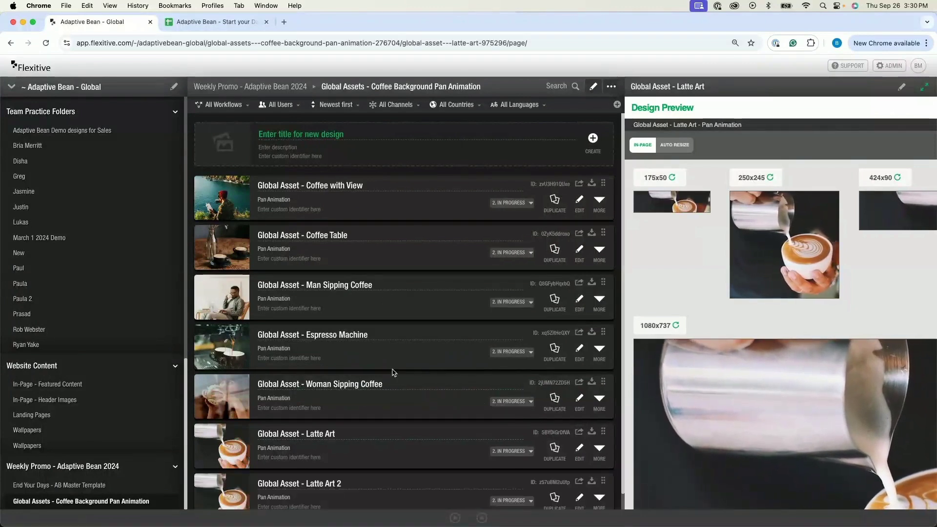
pyautogui.click(579, 497)
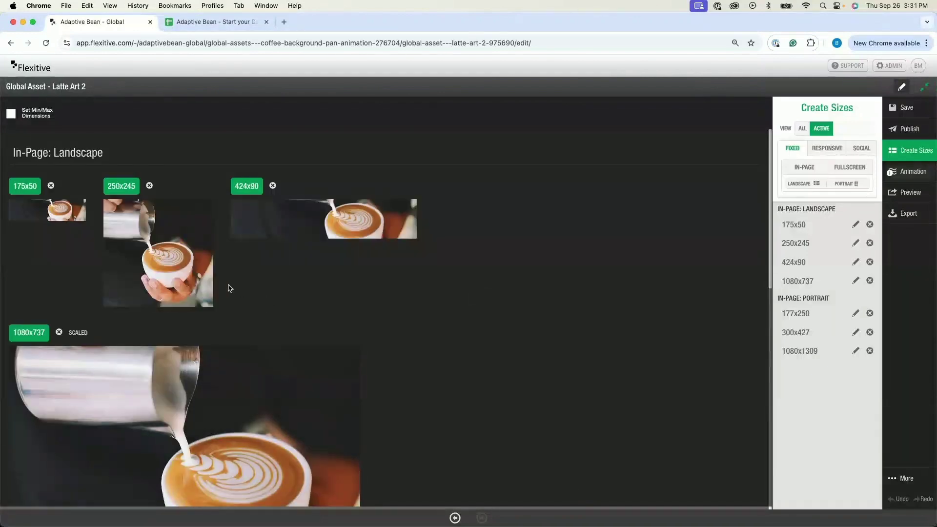
# In the 250x245 size, upload Coffee_Background.jpg and swap it into the image layer
pyautogui.click(208, 286)
pyautogui.click(908, 172)
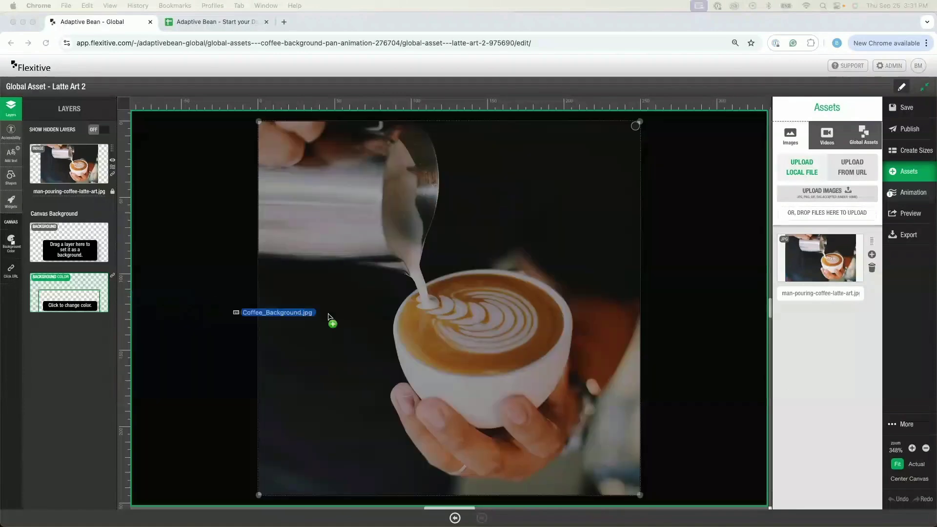
pyautogui.moveTo(331, 320); pyautogui.dragTo(852, 366)
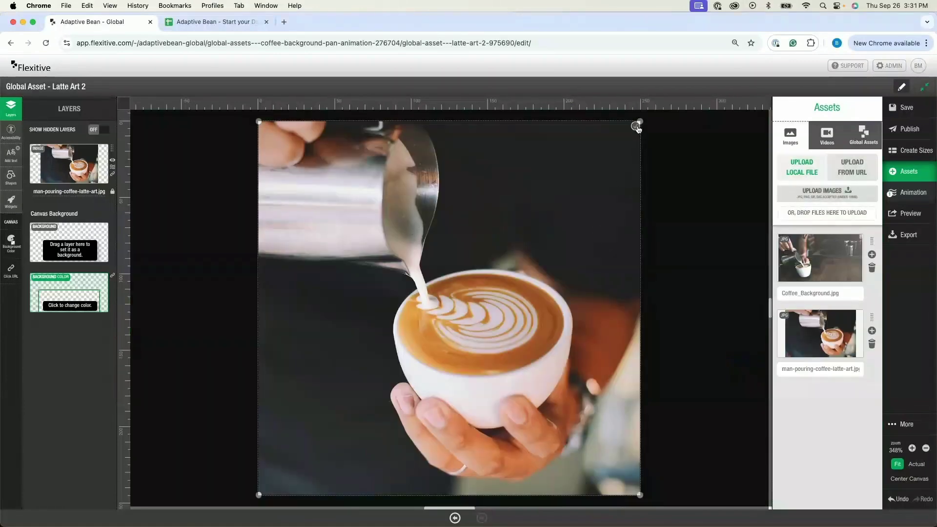
pyautogui.click(636, 129)
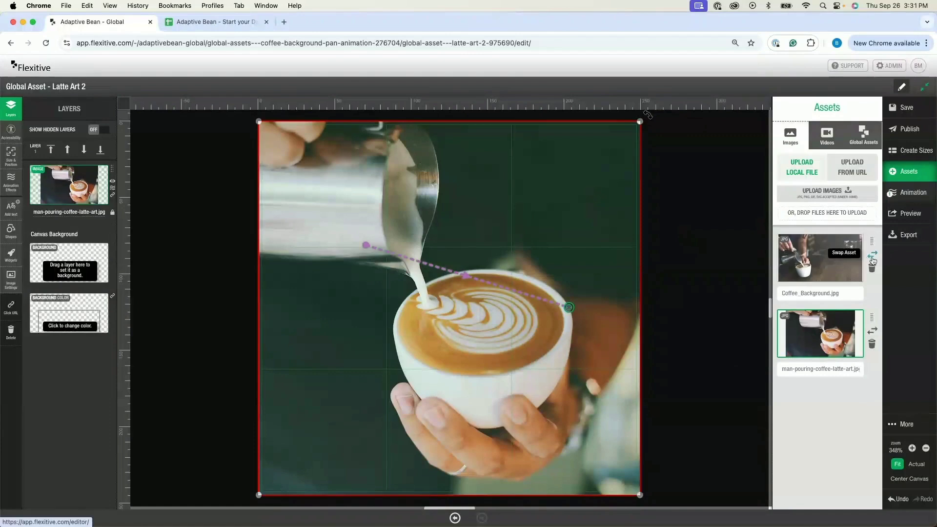
pyautogui.click(873, 259)
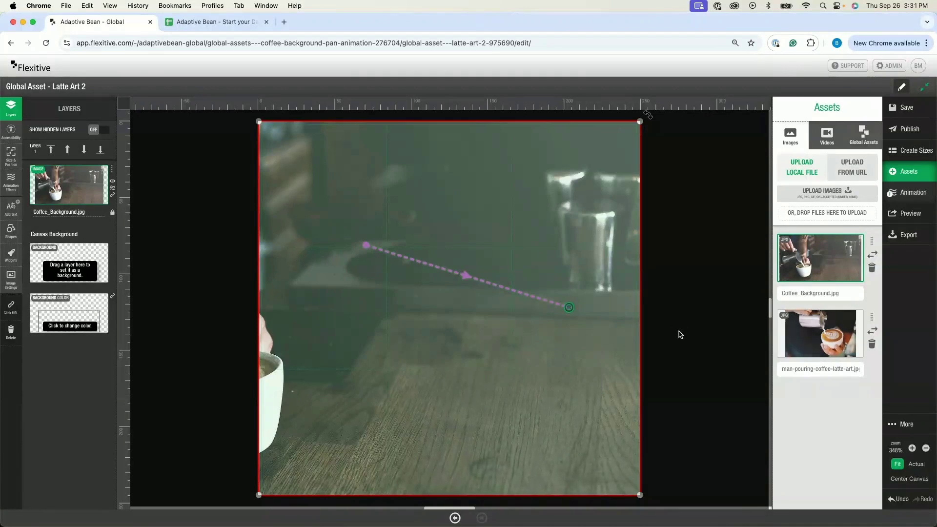
# Drag the pan end point down and left to frame the pouring cup
pyautogui.hscroll(1, 677, 333)
pyautogui.hscroll(1, 575, 322)
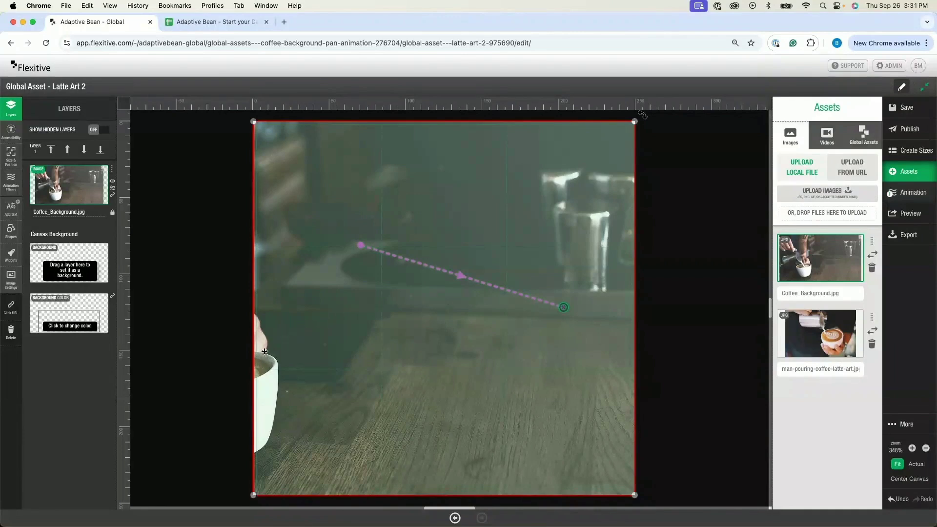
pyautogui.moveTo(563, 308); pyautogui.dragTo(299, 334)
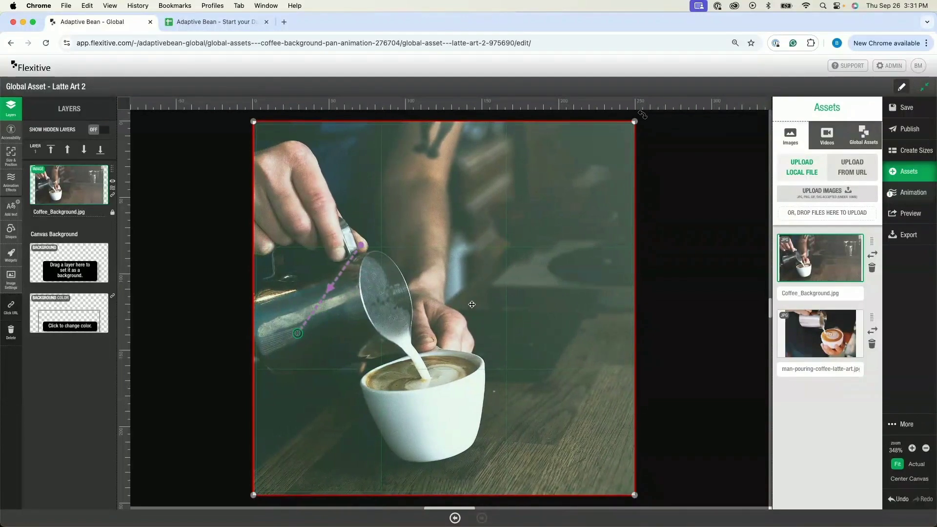
# Re-aim the 1080x737 size's pan end point at the pouring cup
pyautogui.click(905, 153)
pyautogui.click(817, 137)
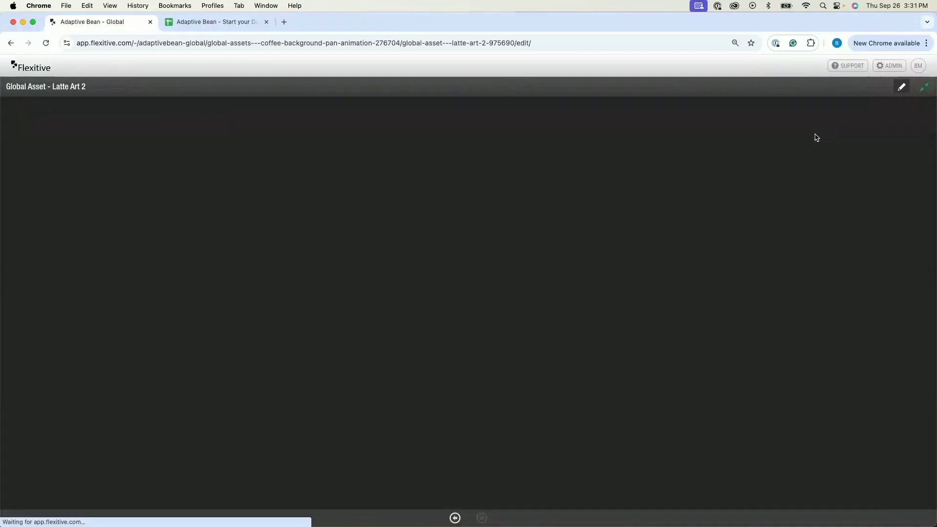
pyautogui.scroll(-3, 175, 318)
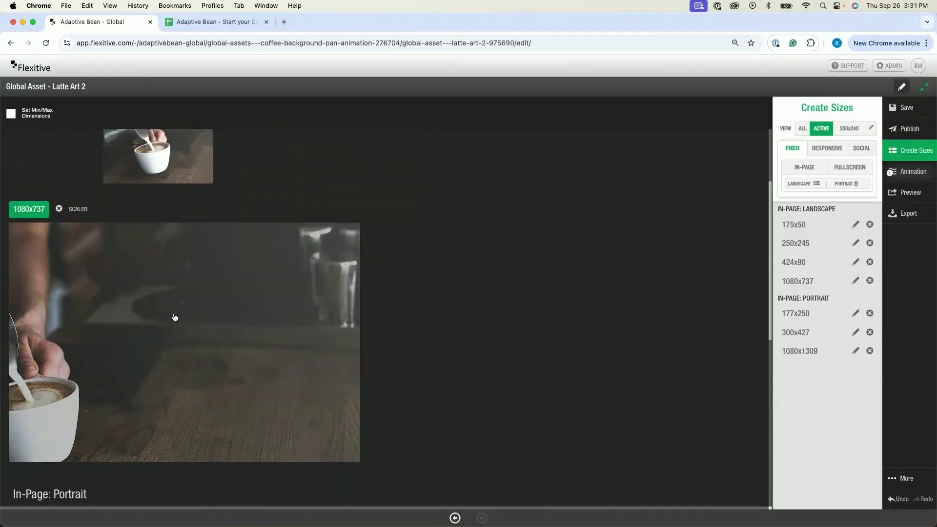
pyautogui.click(175, 318)
pyautogui.moveTo(556, 312); pyautogui.dragTo(342, 338)
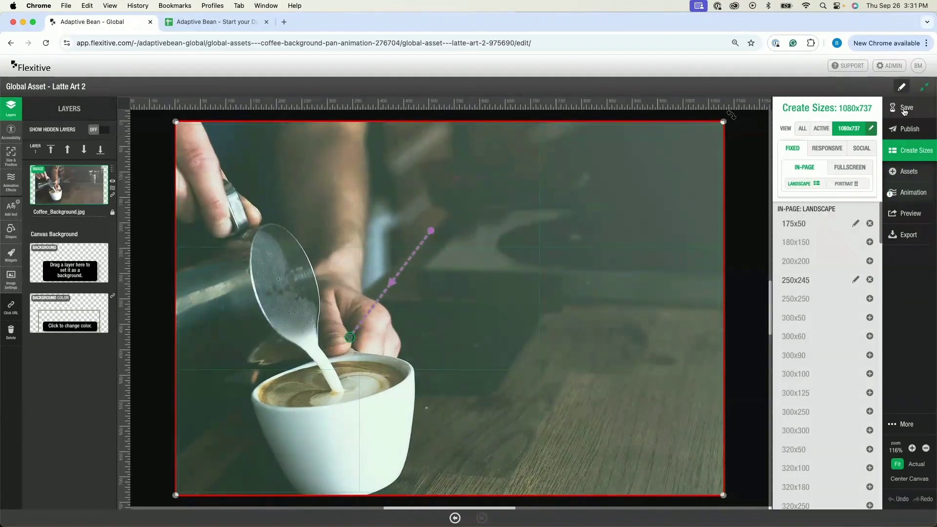
# Close the editor, copy the Latte Art 2 asset ID, and return to the spreadsheet
pyautogui.click(922, 90)
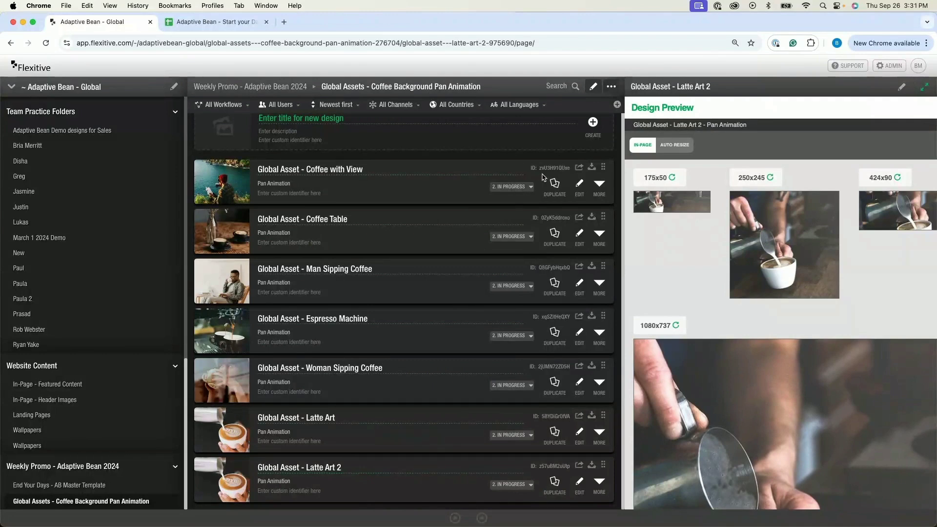
pyautogui.click(556, 169)
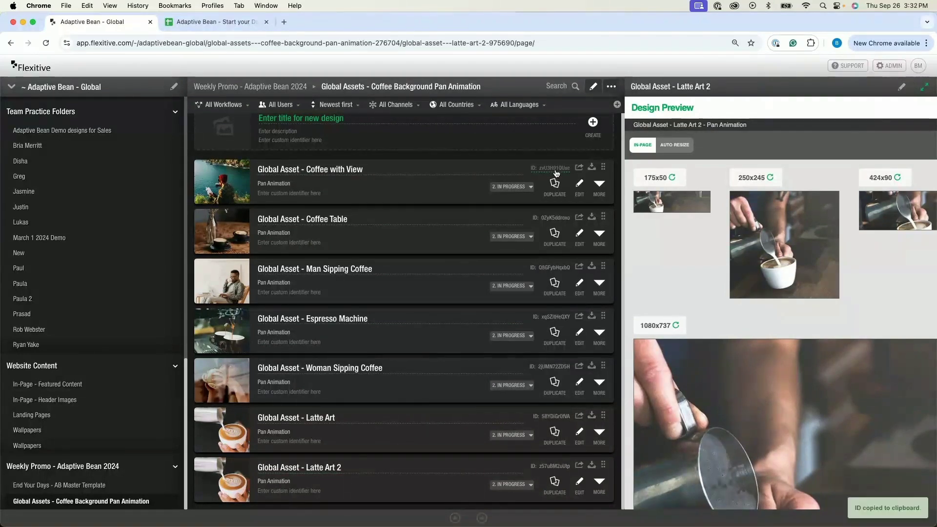
pyautogui.click(214, 22)
# Highlight the Image (Global Asset ID) column and its six asset IDs
pyautogui.click(267, 238)
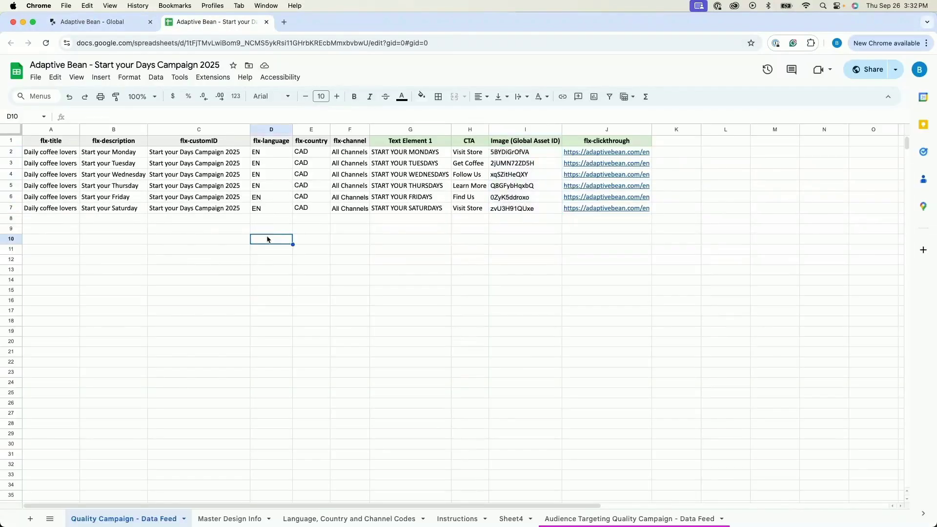
pyautogui.click(532, 143)
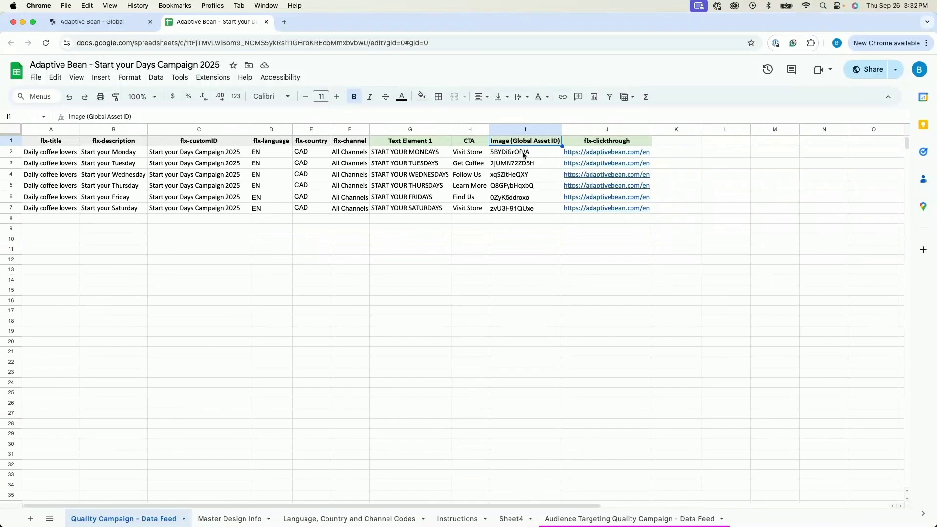
pyautogui.moveTo(523, 155); pyautogui.dragTo(526, 210)
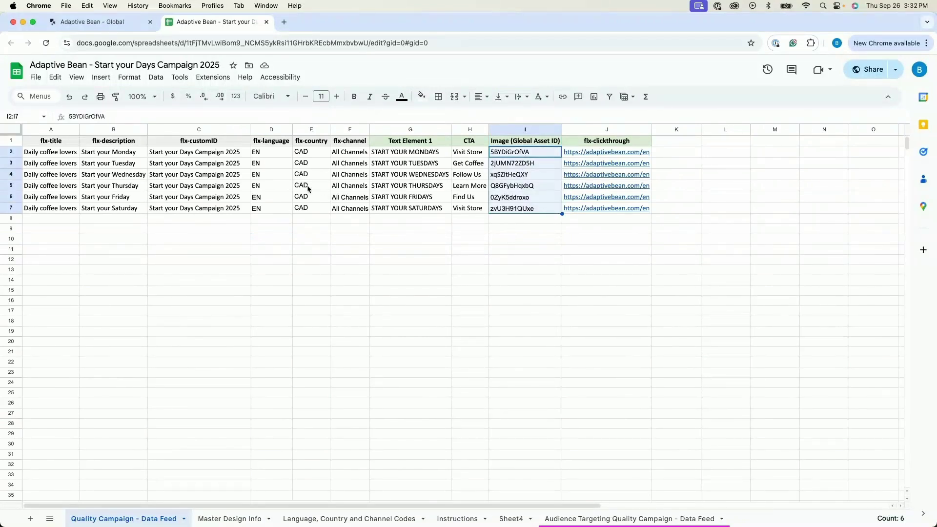
pyautogui.click(296, 228)
pyautogui.scroll(-1, 323, 220)
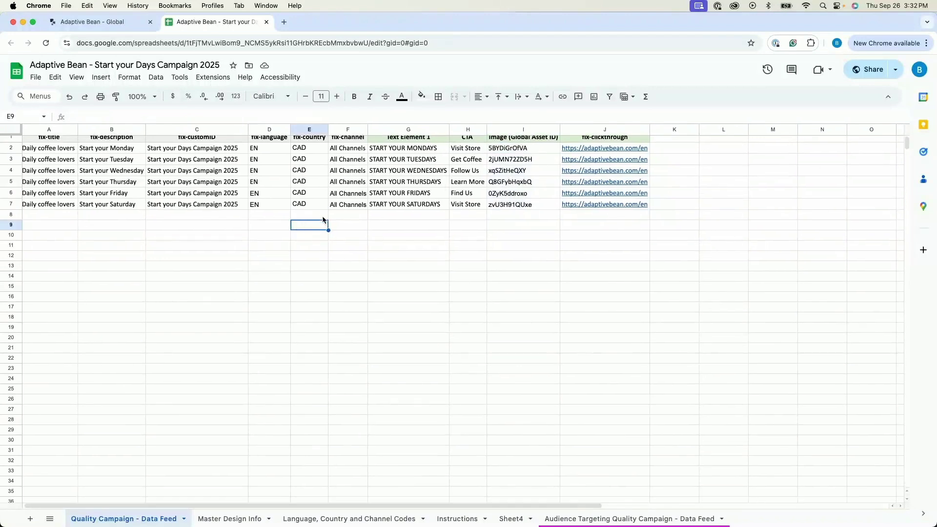
pyautogui.scroll(1, 322, 217)
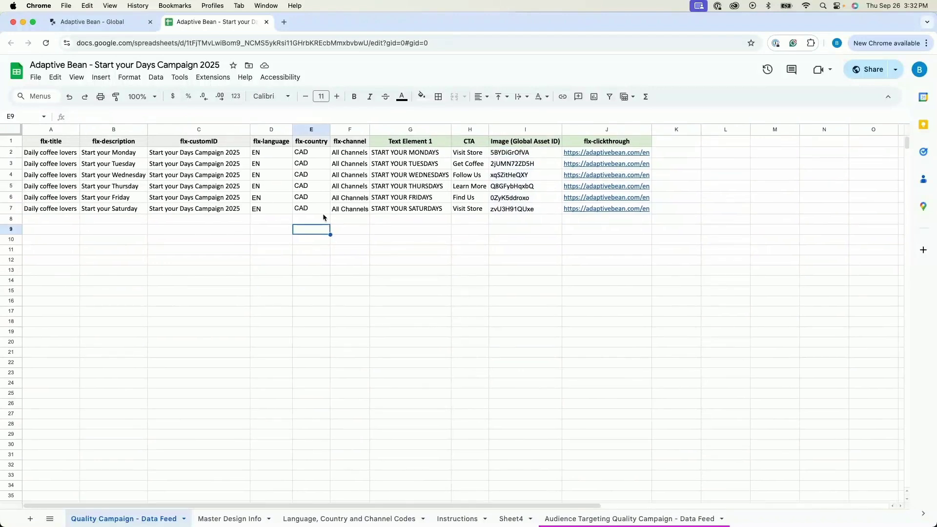
# Highlight the six Text Element 1 headlines, then the six CTA values
pyautogui.moveTo(404, 155); pyautogui.dragTo(409, 211)
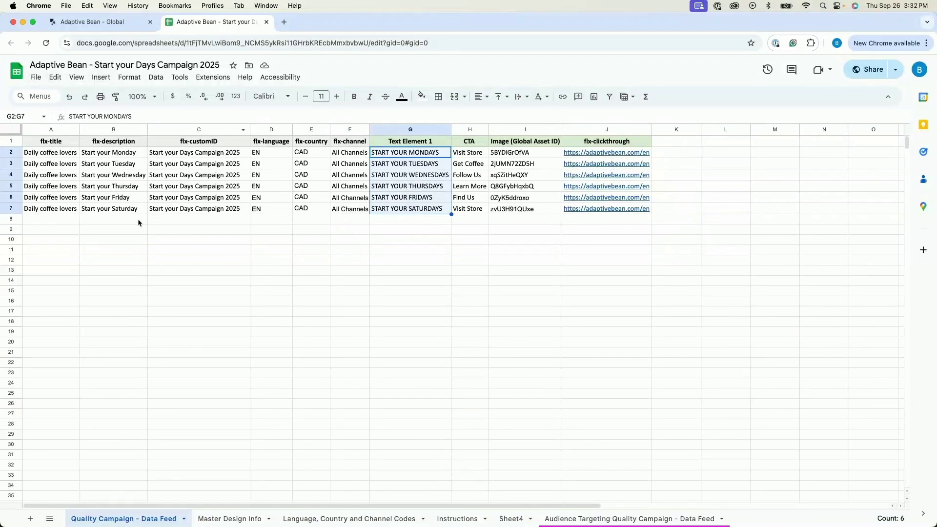
pyautogui.click(302, 221)
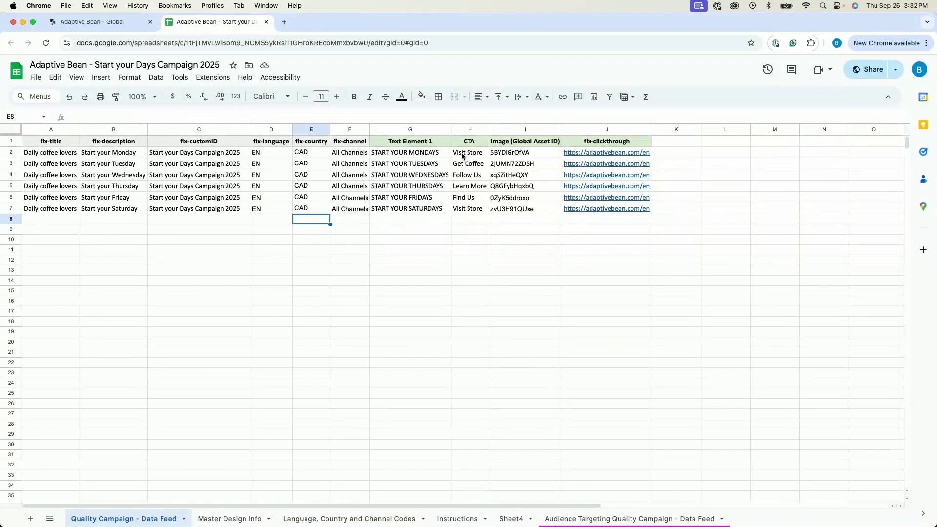
pyautogui.moveTo(462, 156); pyautogui.dragTo(470, 210)
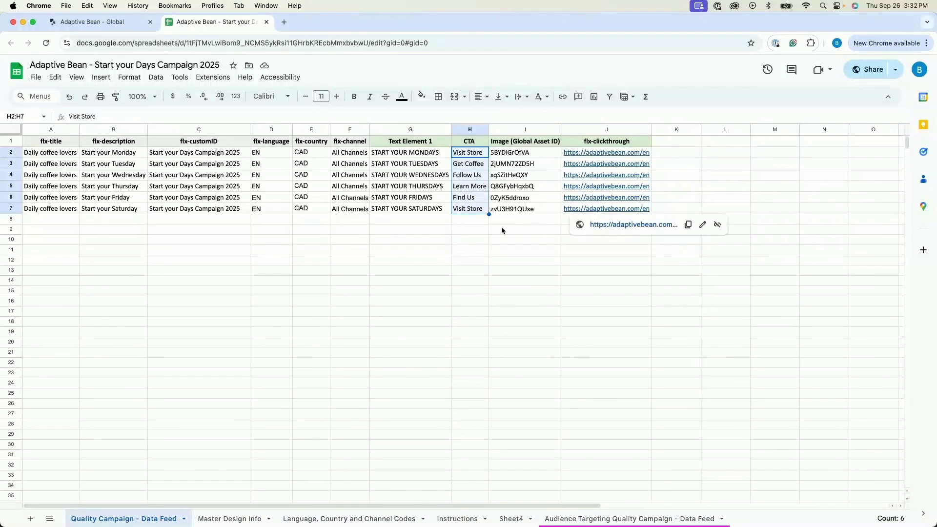
pyautogui.click(469, 249)
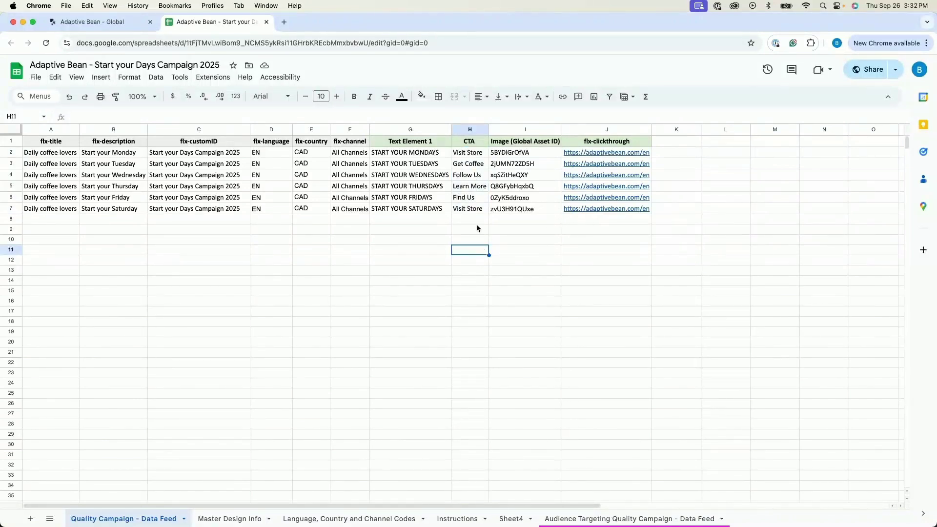
# Select the headline-to-link block, then the flx-title through flx-channel header fields
pyautogui.moveTo(411, 145); pyautogui.dragTo(592, 208)
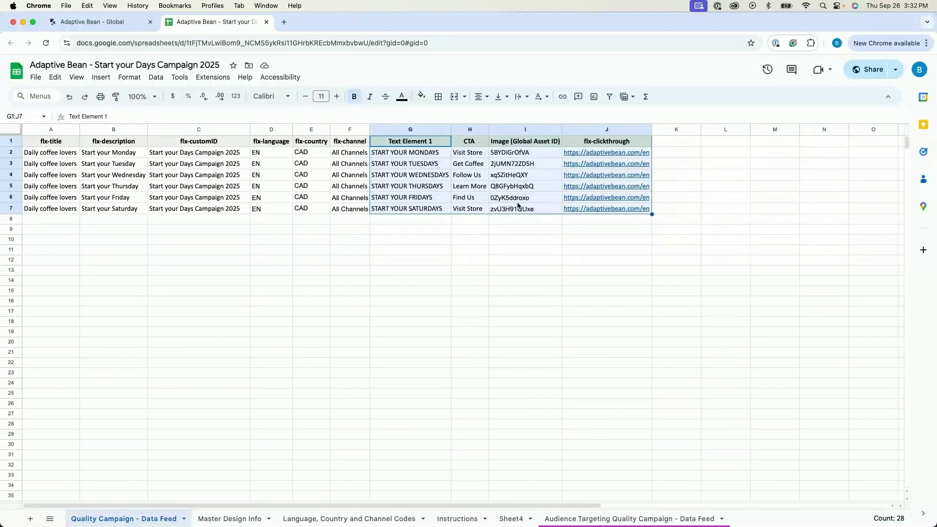
pyautogui.click(424, 249)
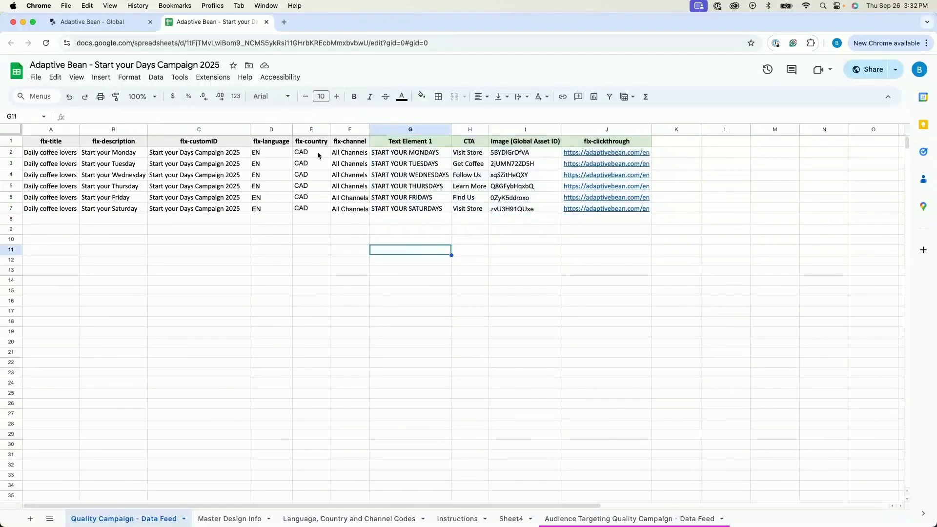
pyautogui.moveTo(318, 155); pyautogui.dragTo(52, 143)
pyautogui.click(51, 142)
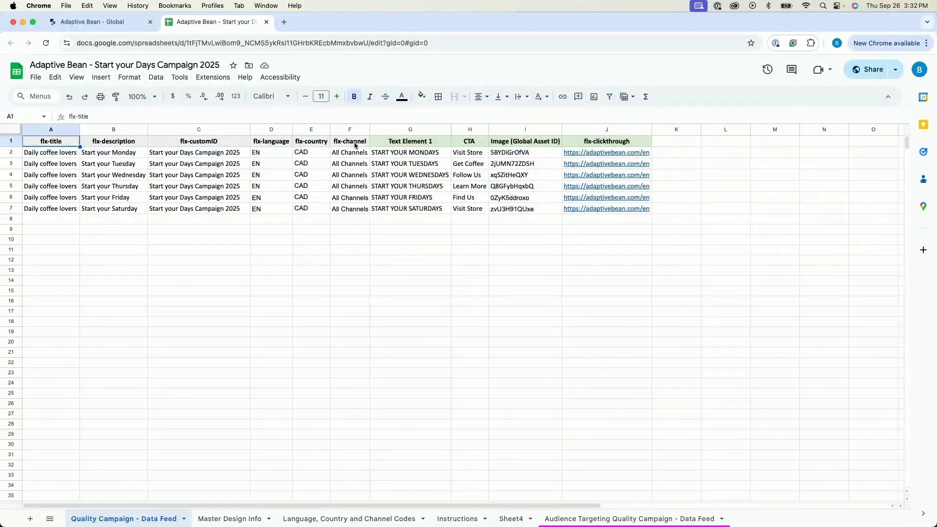
pyautogui.moveTo(354, 145); pyautogui.dragTo(53, 143)
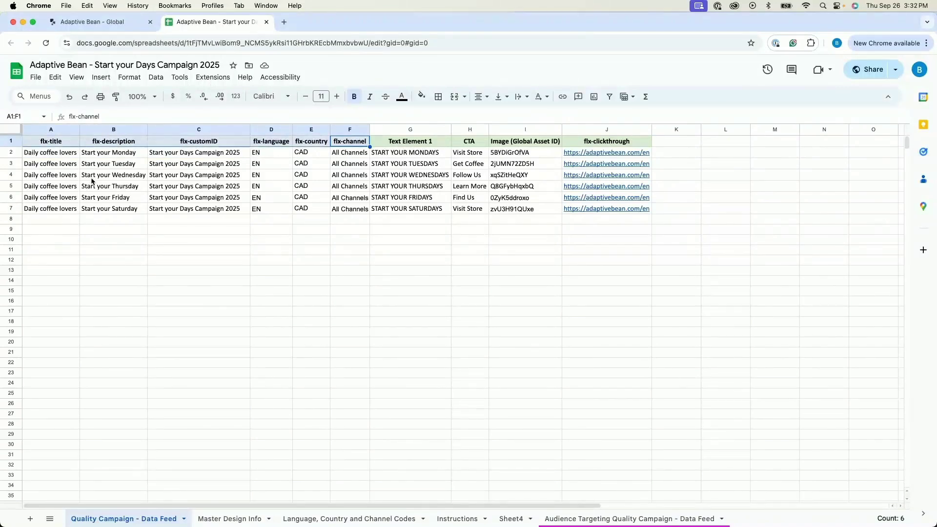
# Point out row 1's title, description, campaign ID, EN, CAD and All Channels values, then return to Flexitive
pyautogui.click(63, 154)
pyautogui.click(120, 154)
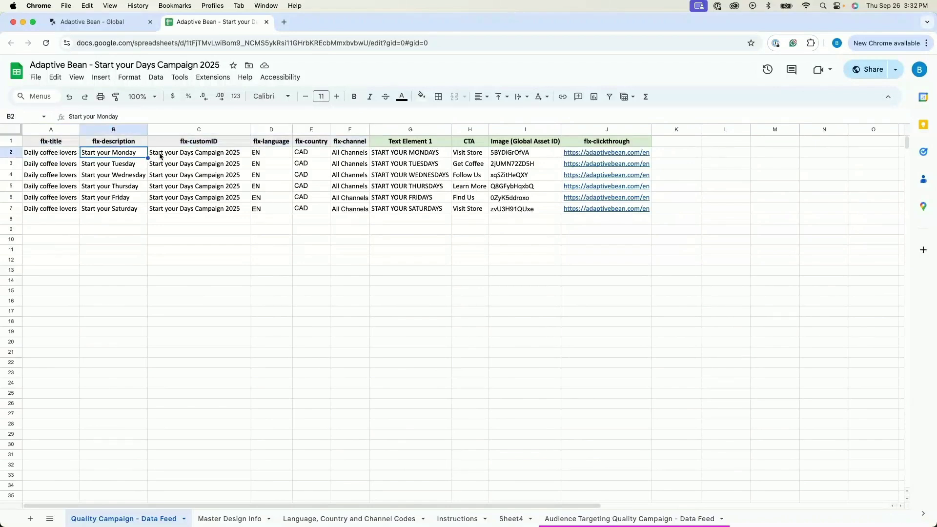
pyautogui.click(177, 155)
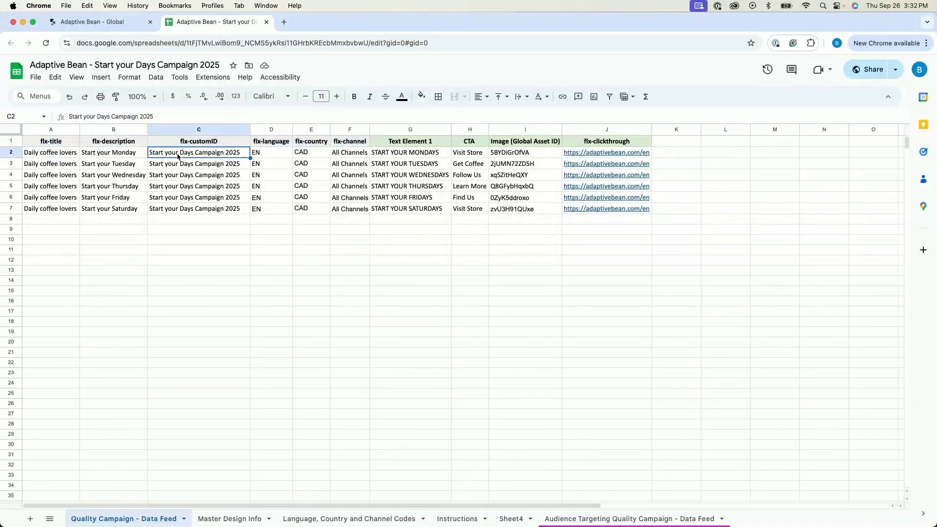
pyautogui.click(281, 156)
pyautogui.click(313, 155)
pyautogui.click(341, 155)
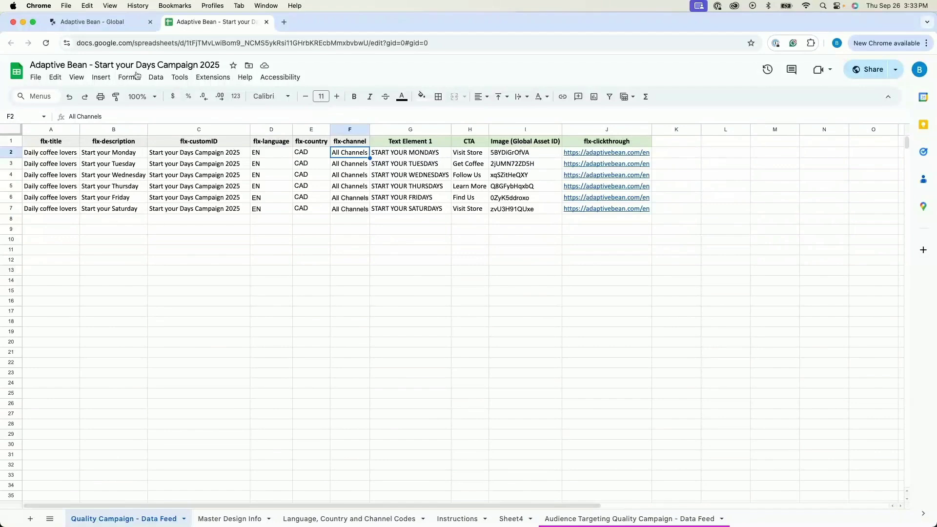
pyautogui.click(97, 21)
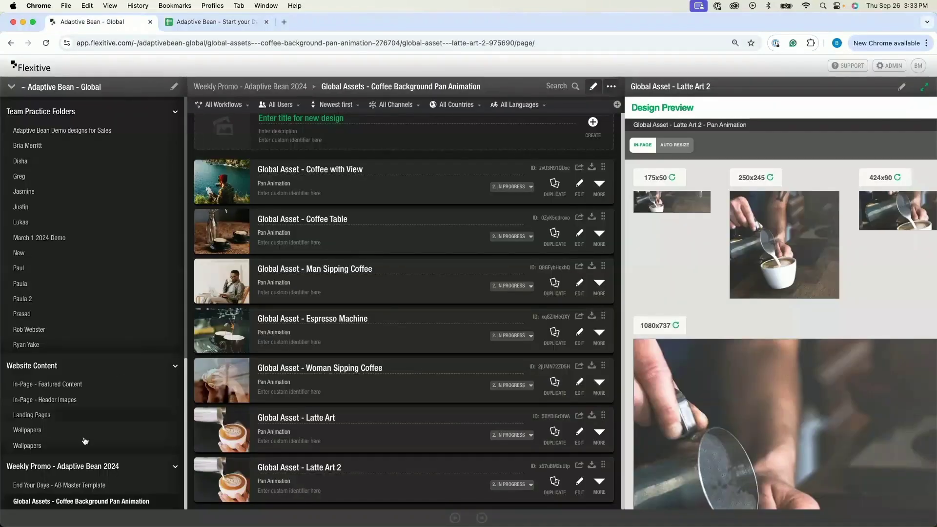
# Open the Training Demo's 300x250 size from End Your Days - AB Master Template, then the Admin Panel
pyautogui.click(108, 486)
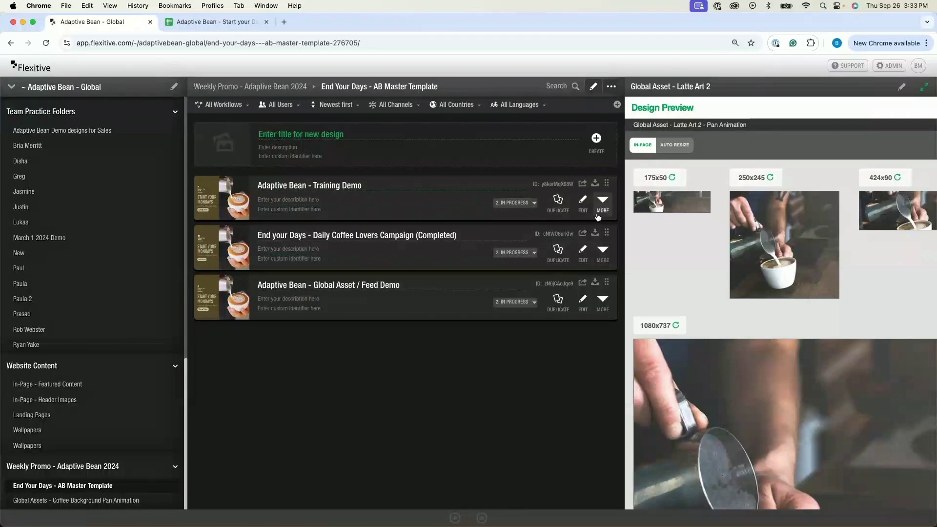
pyautogui.click(582, 207)
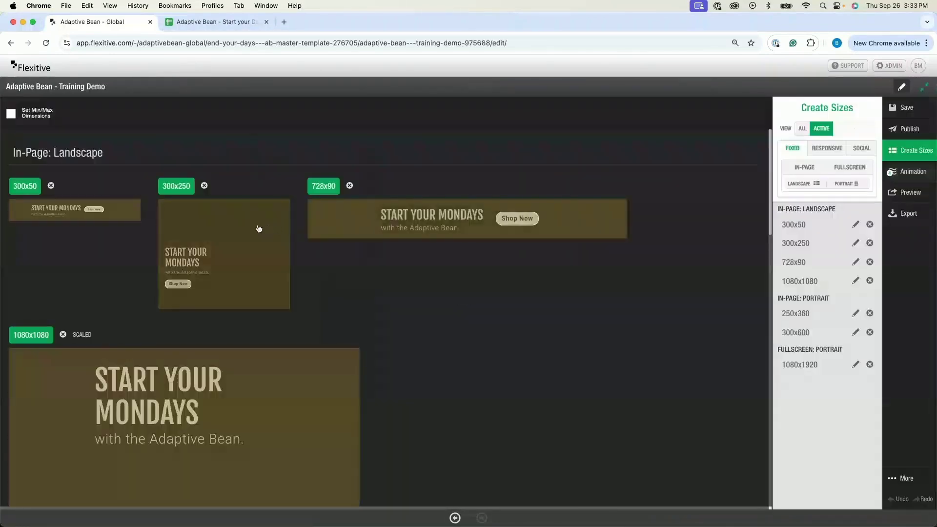
pyautogui.click(259, 229)
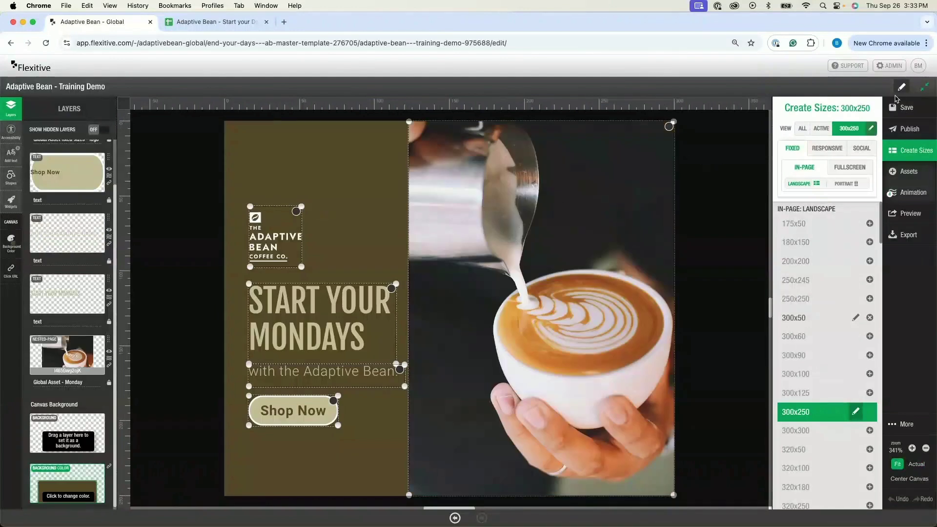
pyautogui.click(888, 67)
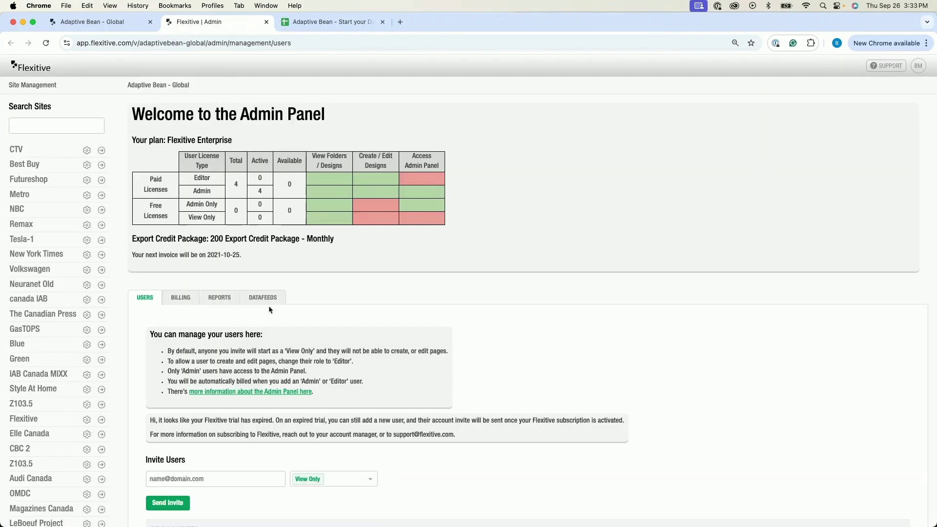
# Review the Admin Panel's data feed settings, then return to the Adaptive Bean banner design
pyautogui.click(270, 299)
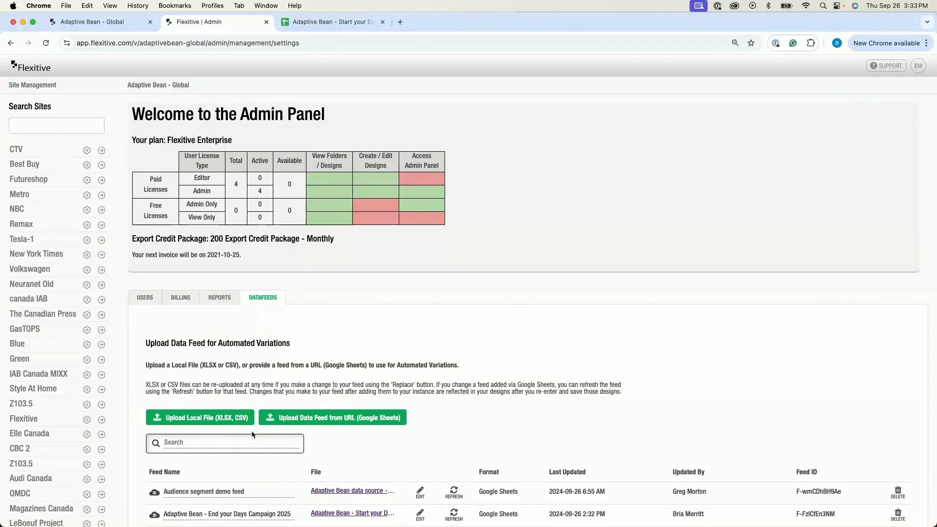
pyautogui.scroll(-1, 252, 434)
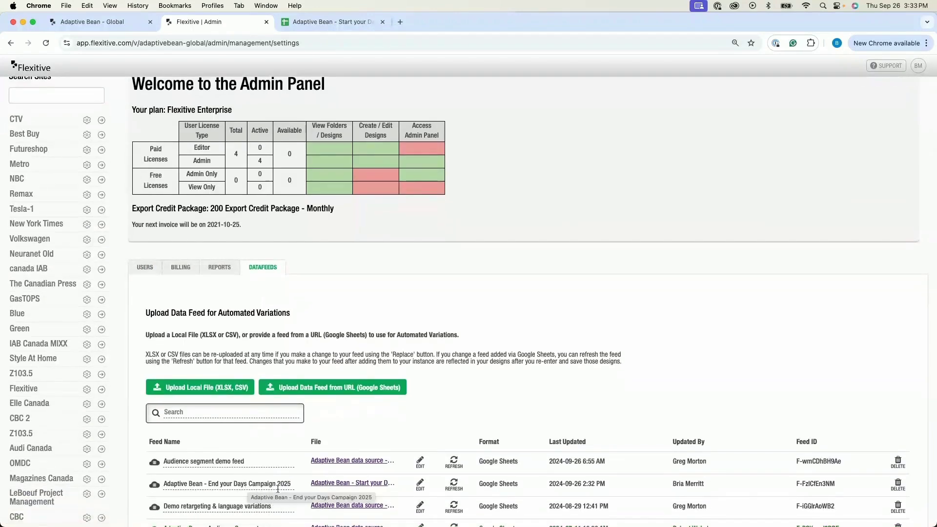
pyautogui.click(108, 25)
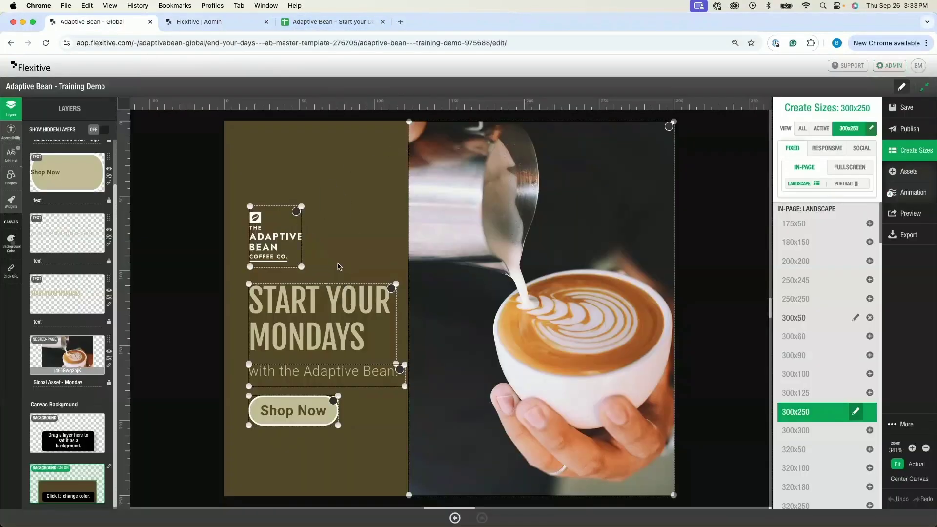
# Retype MONDAYS in the headline so it reads 'START YOUR MONDAYS' in Fjalla One 21.9
pyautogui.click(313, 300)
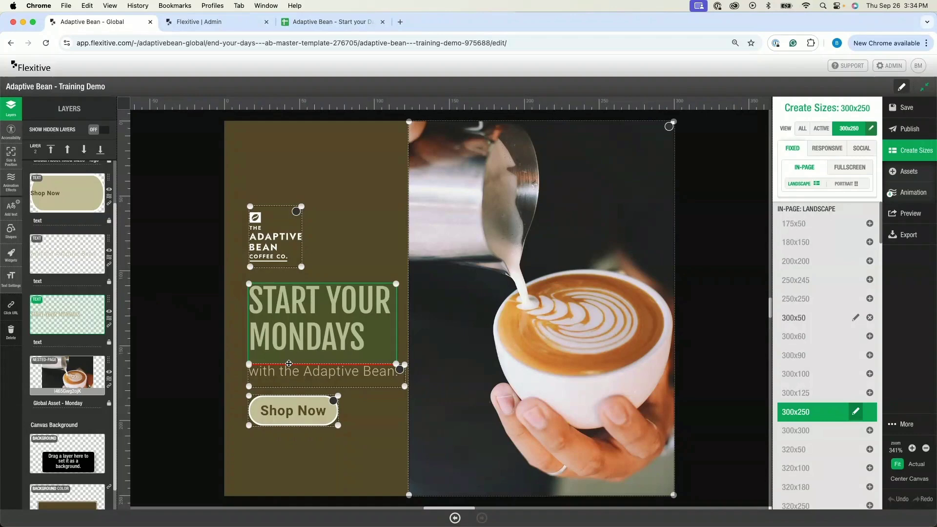
pyautogui.doubleClick(367, 336)
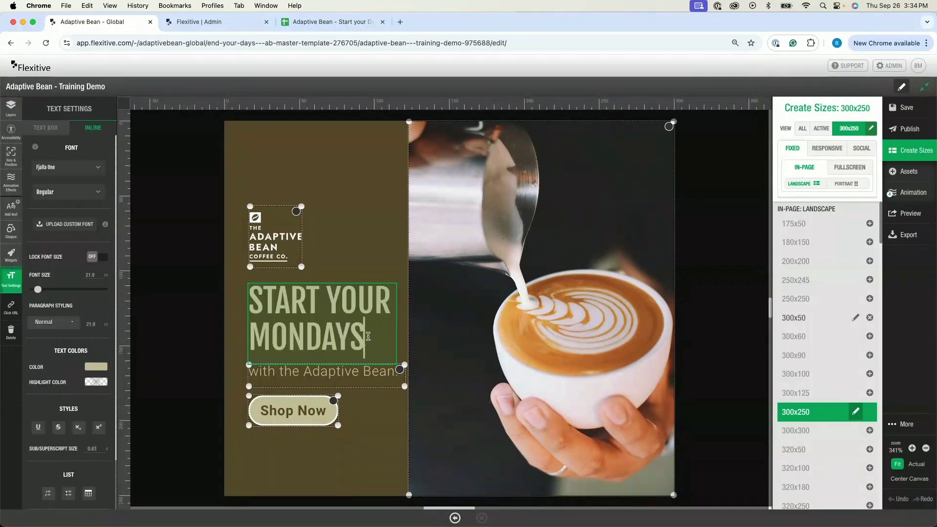
pyautogui.press('BackSpace')
pyautogui.press('BackSpace')
pyautogui.press('BackSpace')
pyautogui.press('BackSpace')
pyautogui.press('BackSpace')
pyautogui.press('BackSpace')
pyautogui.press('BackSpace')
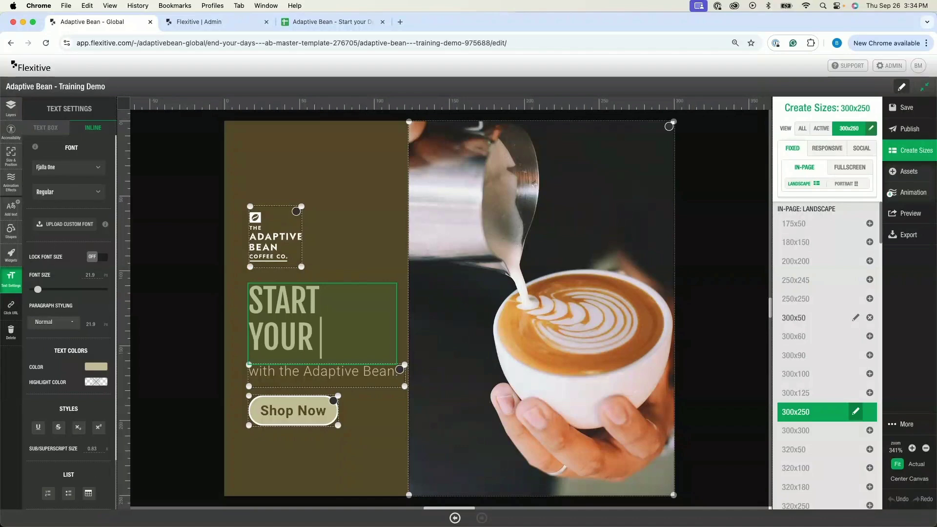
pyautogui.write('MONDAYS')
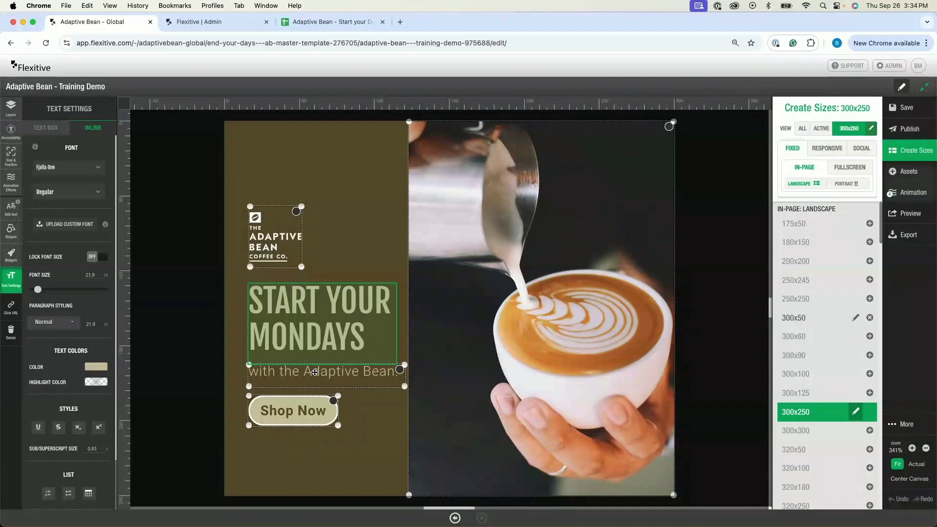
pyautogui.keyDown('shift'); pyautogui.click(315, 373); pyautogui.keyUp('shift')
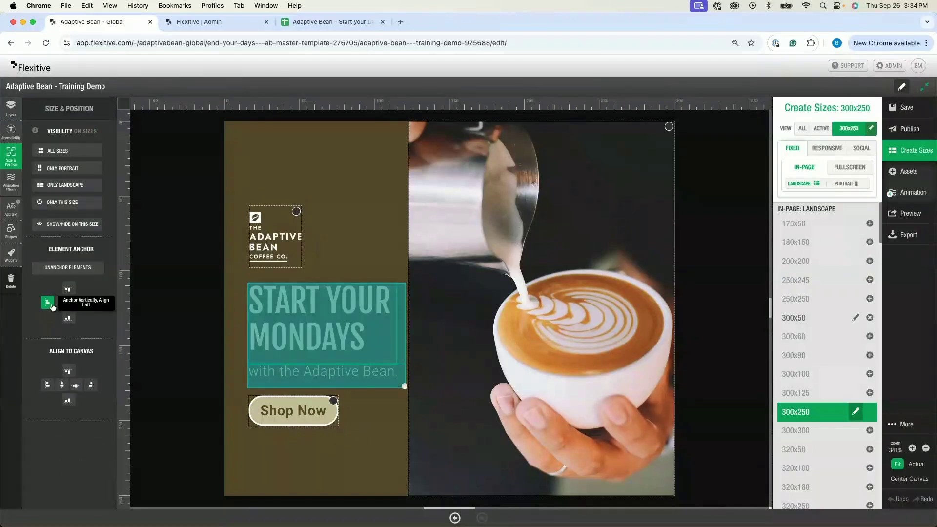
pyautogui.click(223, 320)
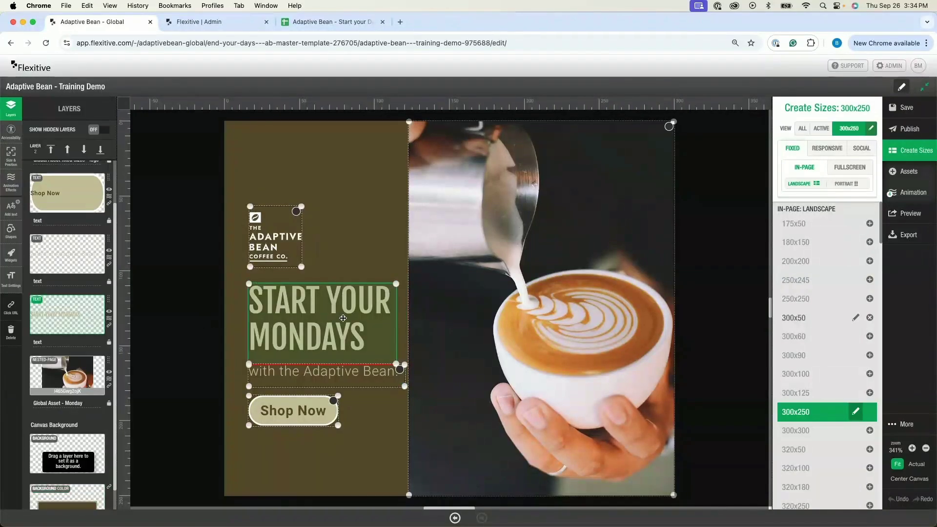
pyautogui.click(11, 278)
pyautogui.scroll(-5, 38, 299)
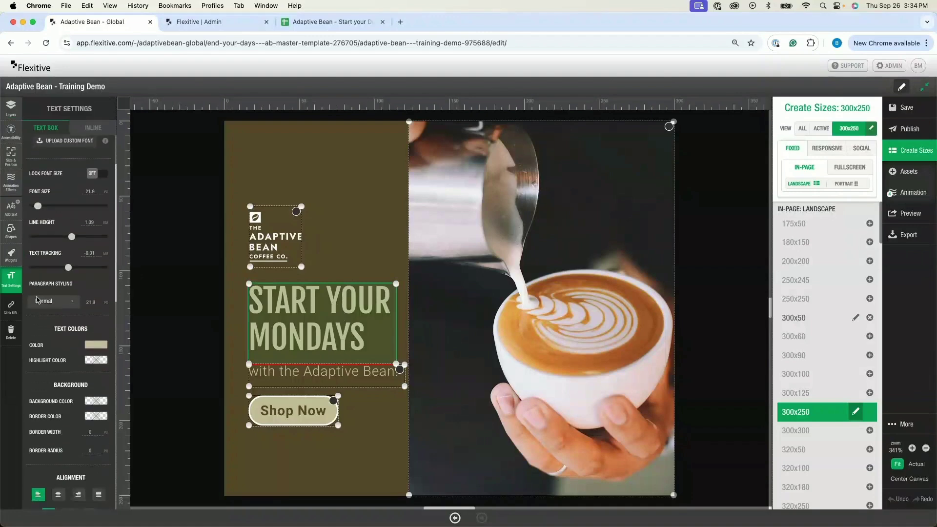
pyautogui.scroll(-5, 38, 299)
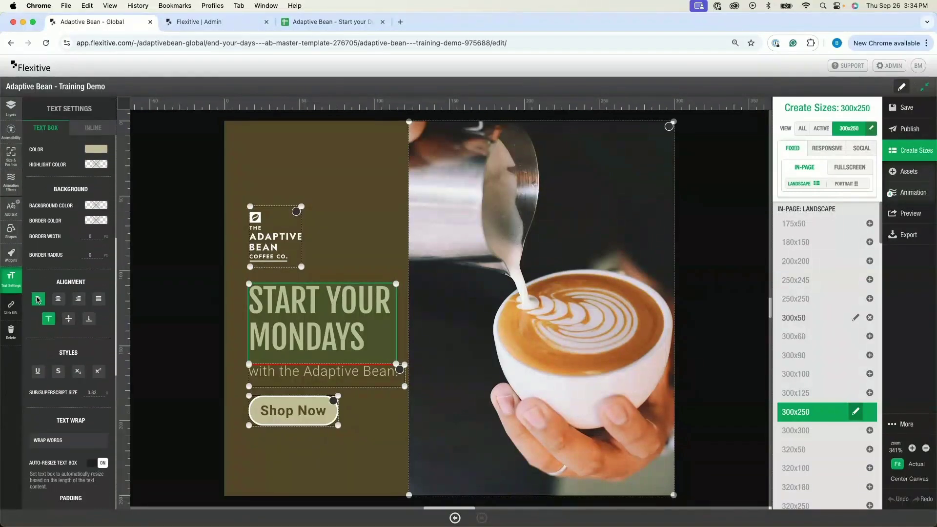
pyautogui.scroll(-3, 95, 428)
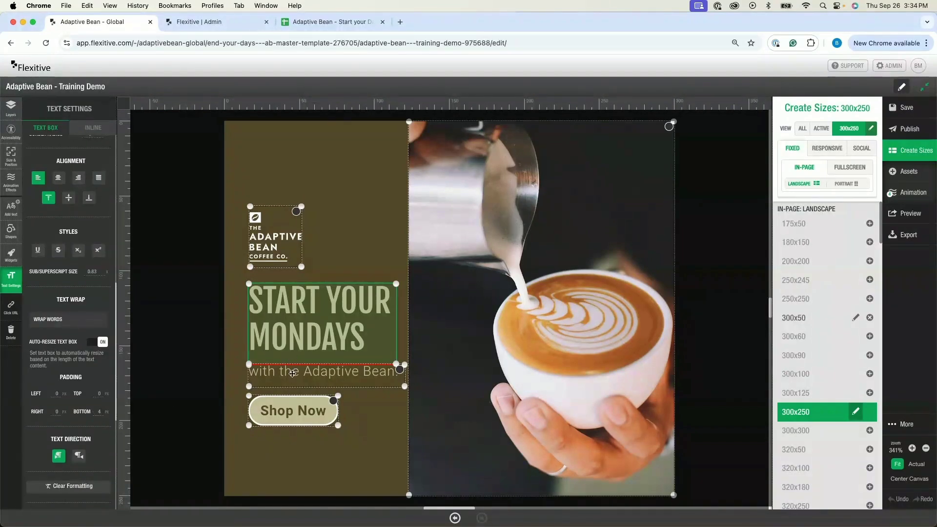
pyautogui.click(328, 22)
pyautogui.moveTo(407, 153); pyautogui.dragTo(419, 208)
pyautogui.click(71, 22)
# Make the headline dynamic text from the End Your Days Campaign 2025 feed's Text Element 1 column
pyautogui.scroll(-10, 73, 309)
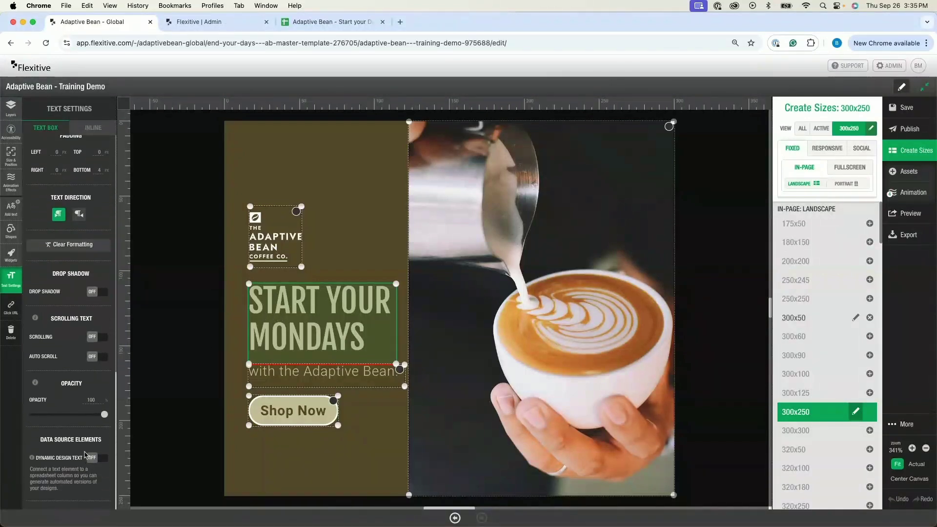
pyautogui.click(92, 457)
pyautogui.click(75, 188)
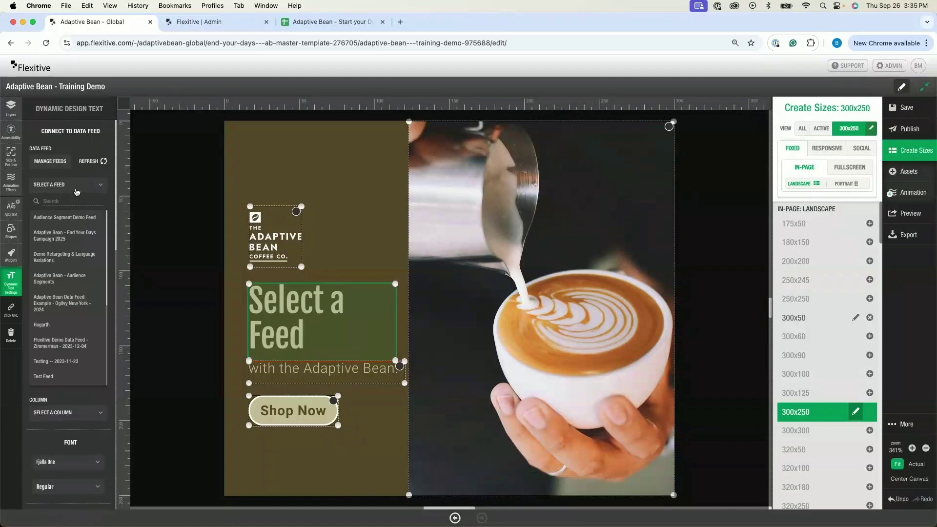
pyautogui.click(70, 237)
pyautogui.click(88, 233)
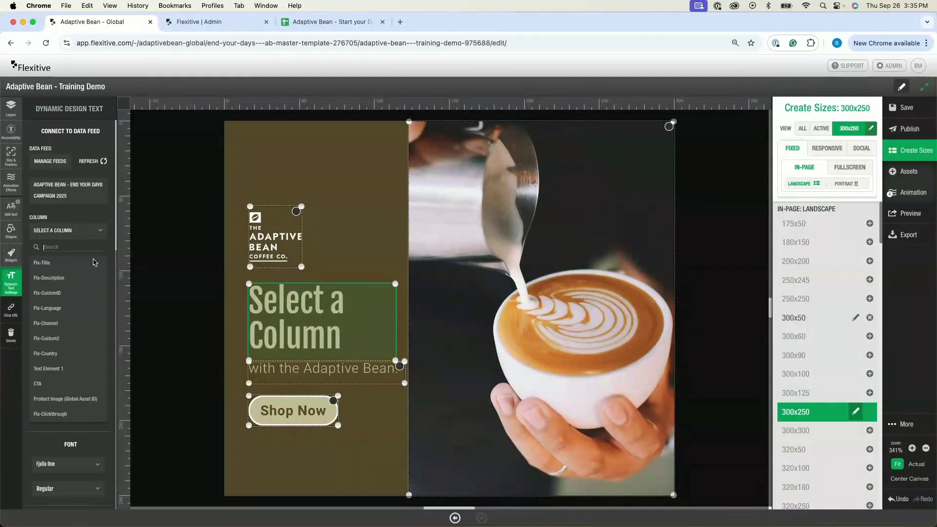
pyautogui.click(60, 372)
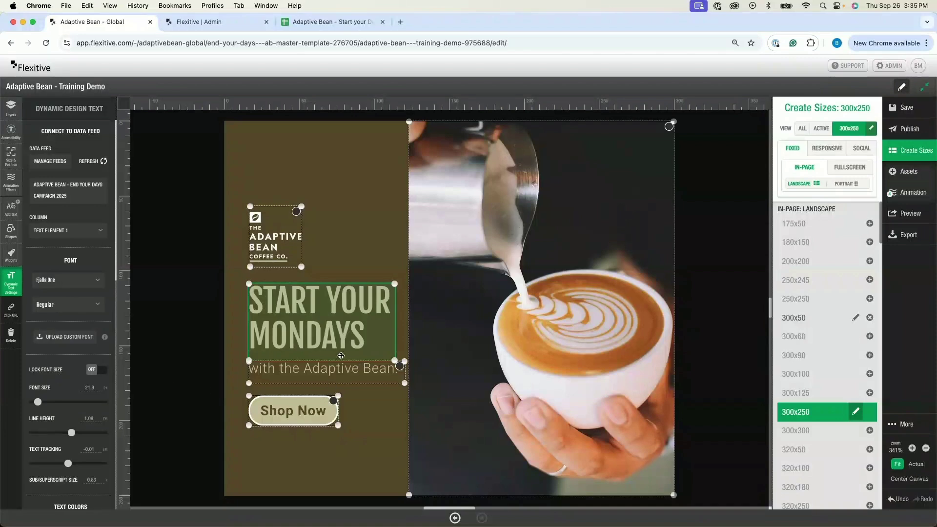
pyautogui.click(319, 374)
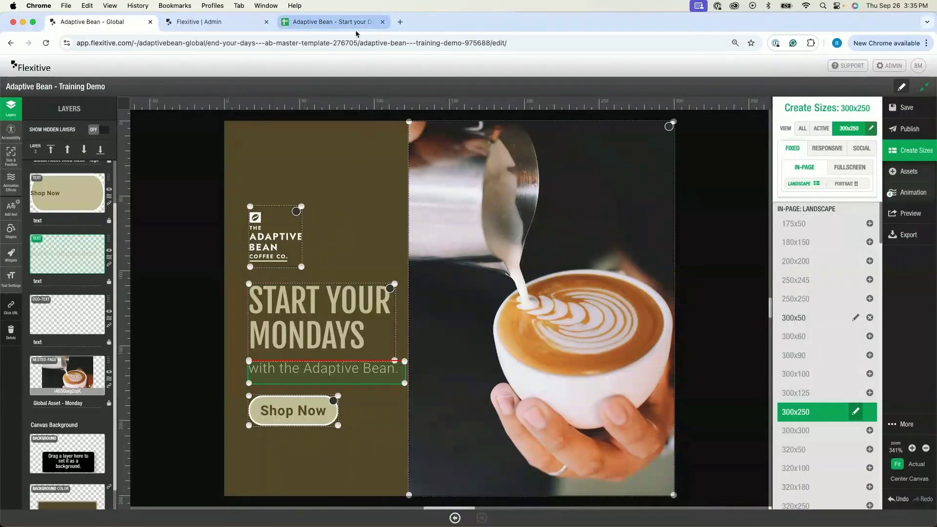
pyautogui.click(336, 409)
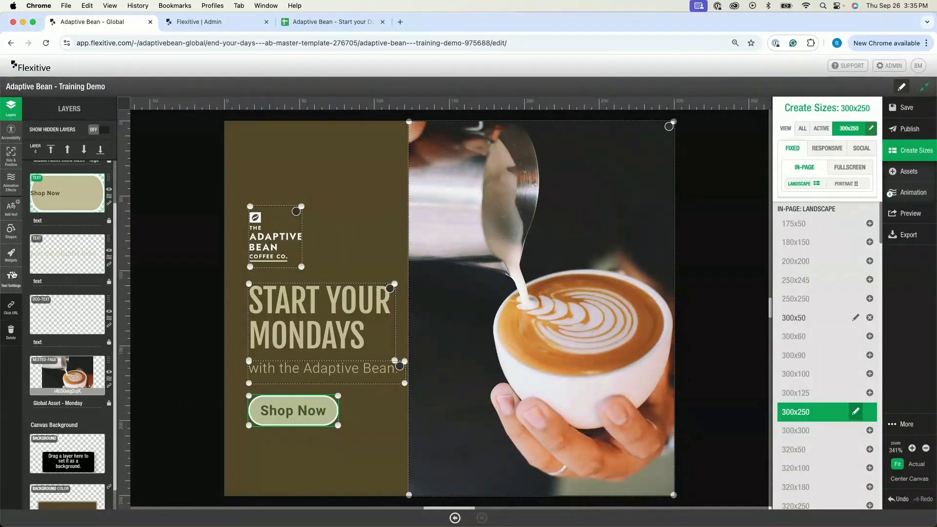
# Link the Shop Now button's text to the feed's CTA column so it reads 'Visit Us'
pyautogui.click(11, 277)
pyautogui.scroll(-5, 49, 379)
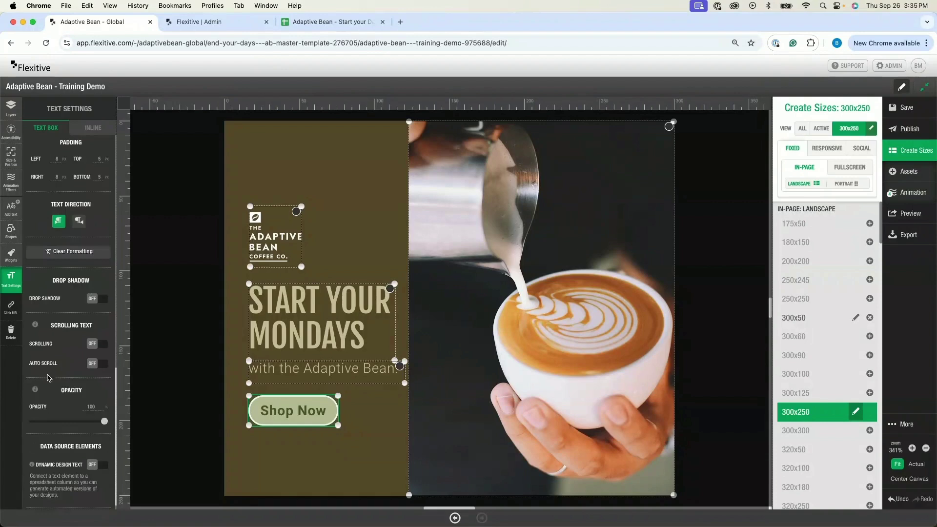
pyautogui.click(92, 458)
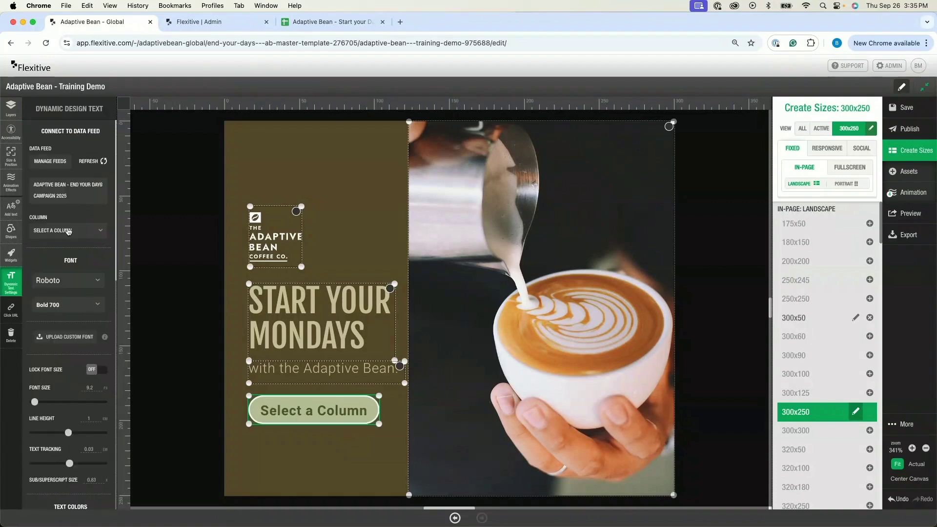
pyautogui.click(68, 230)
pyautogui.click(58, 379)
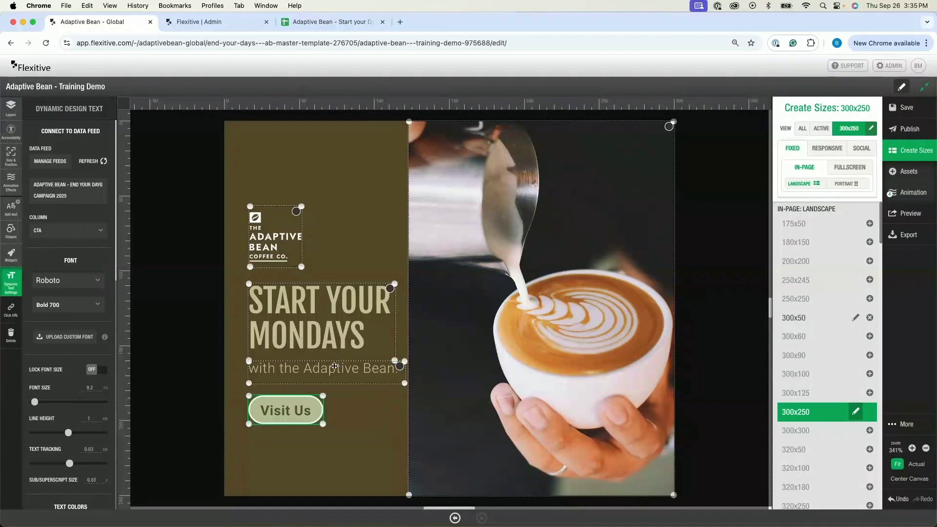
pyautogui.click(460, 282)
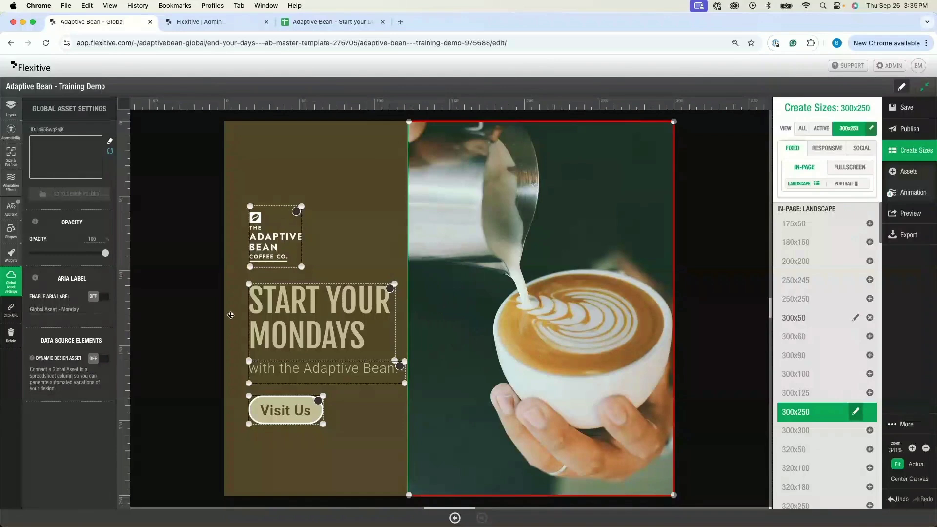
# Make the coffee photo a dynamic asset fed by the Product Image (Global Asset ID) column
pyautogui.click(11, 289)
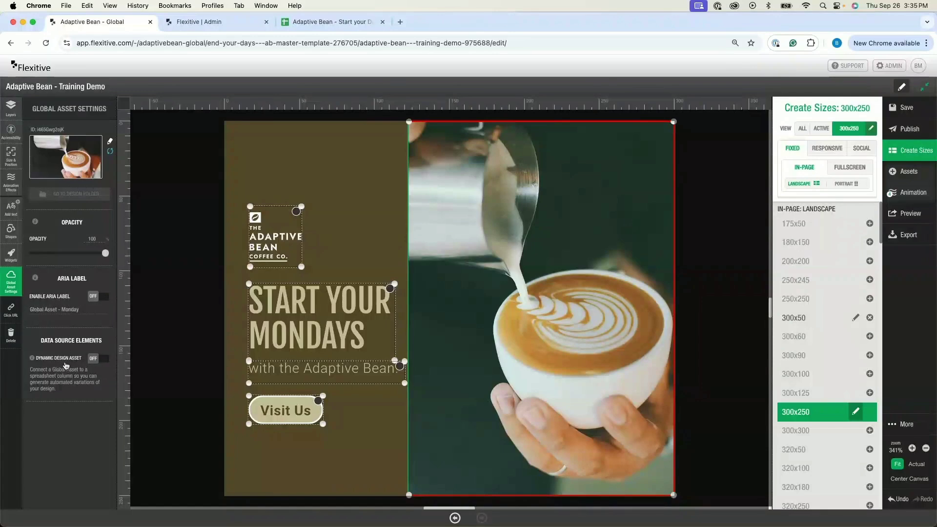
pyautogui.click(93, 359)
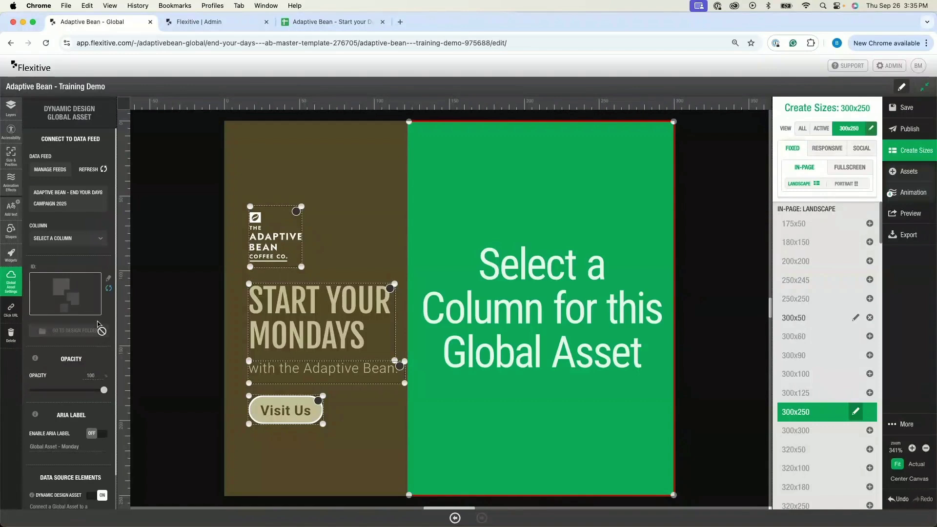
pyautogui.click(88, 239)
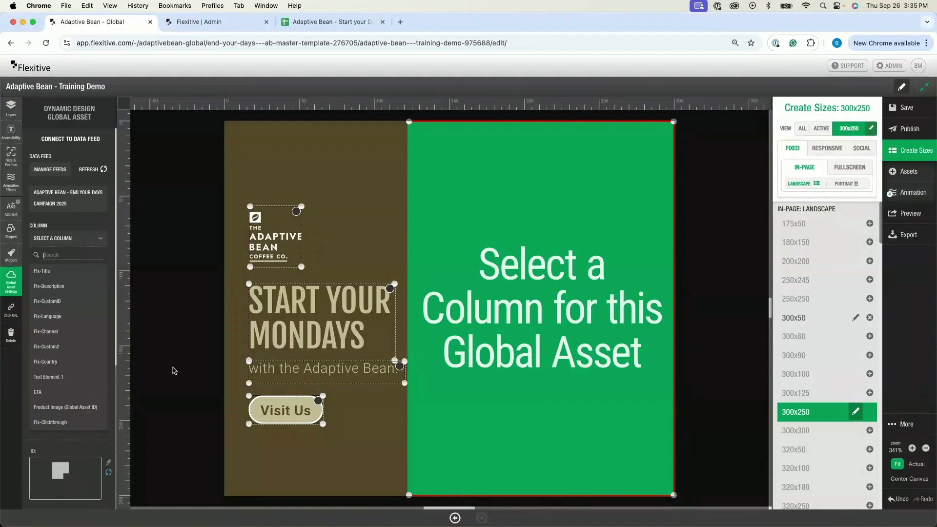
pyautogui.click(80, 407)
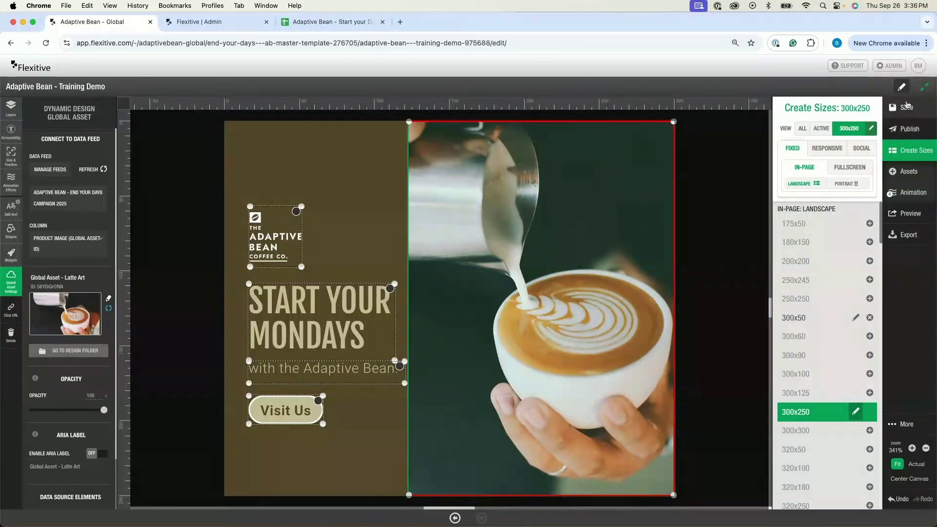
# Save the design and generate its banner variations from feed rows 1 to 6
pyautogui.click(904, 108)
pyautogui.click(924, 88)
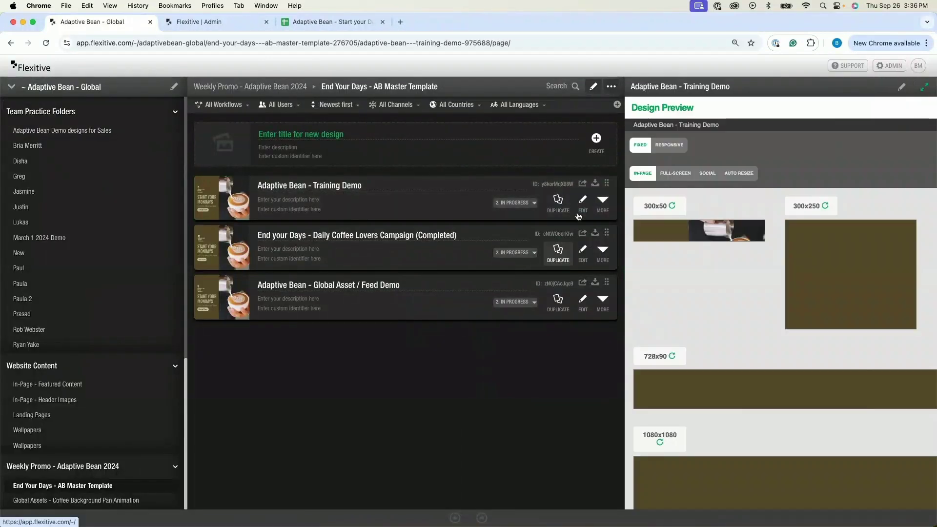
pyautogui.click(604, 210)
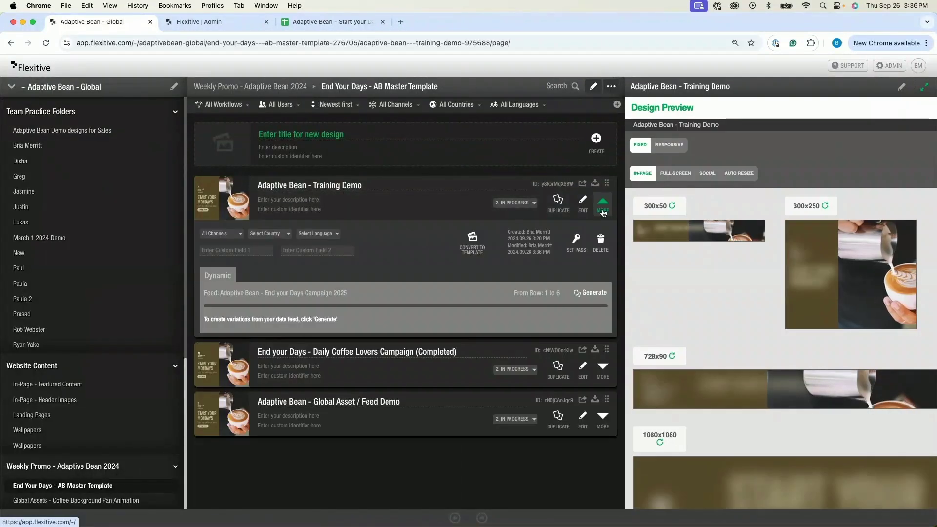
pyautogui.click(590, 293)
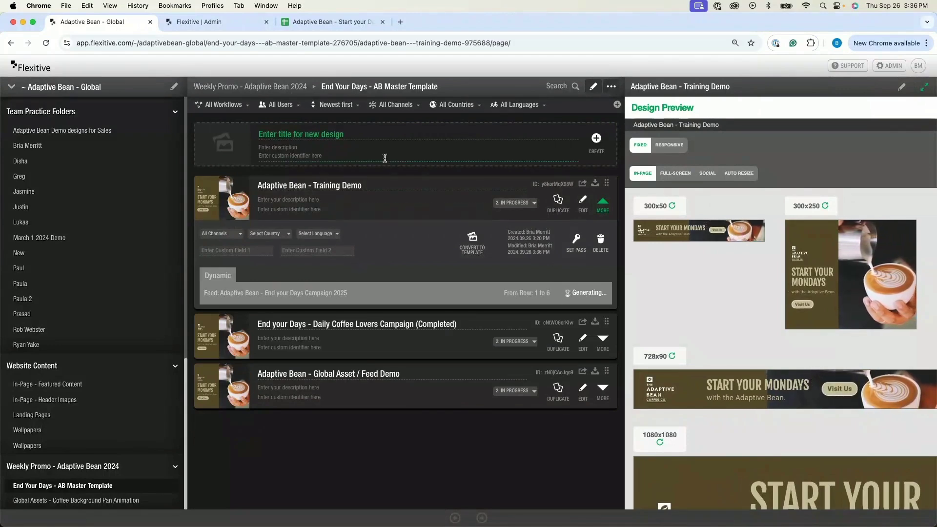
pyautogui.click(328, 22)
# Review the feed's Text Element 1 (G2:G7), global asset ID (I2:I7) and CTA (H2:H7) columns
pyautogui.click(217, 155)
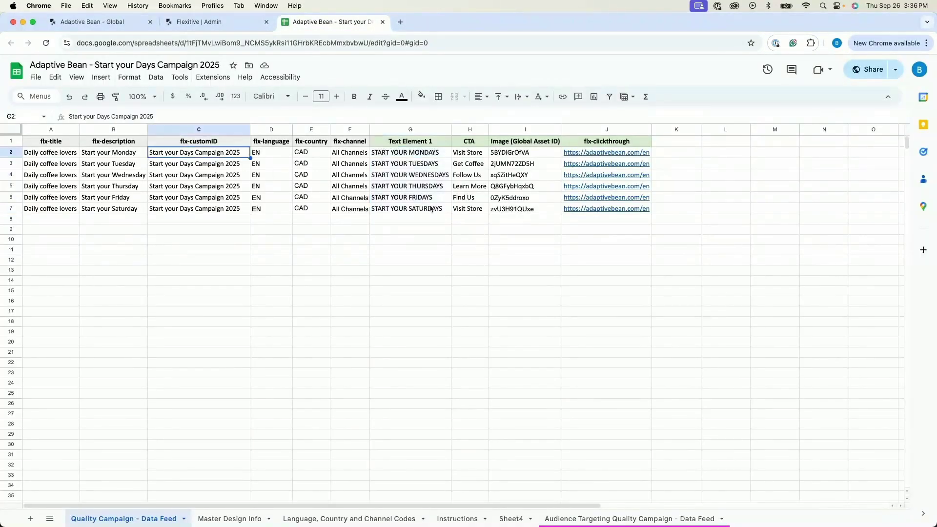
pyautogui.moveTo(429, 153); pyautogui.dragTo(427, 212)
pyautogui.moveTo(518, 153); pyautogui.dragTo(524, 209)
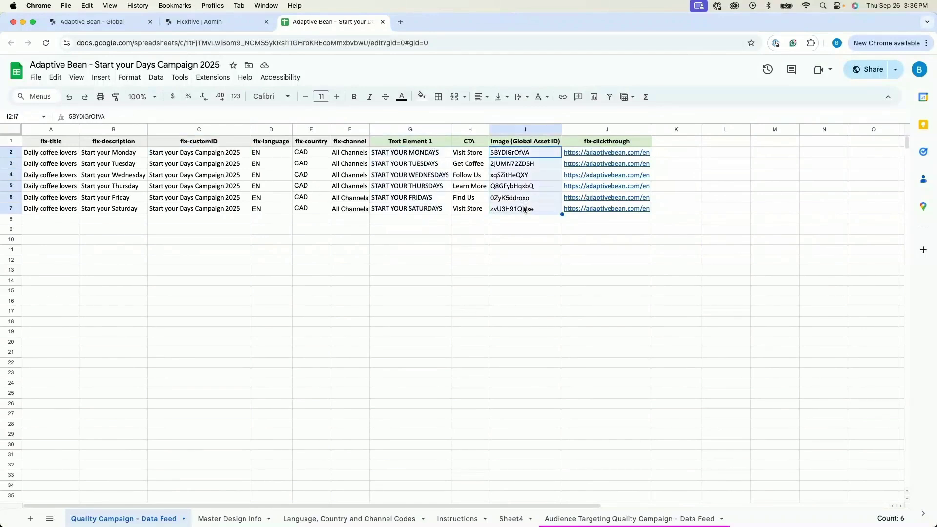
pyautogui.moveTo(471, 154); pyautogui.dragTo(473, 210)
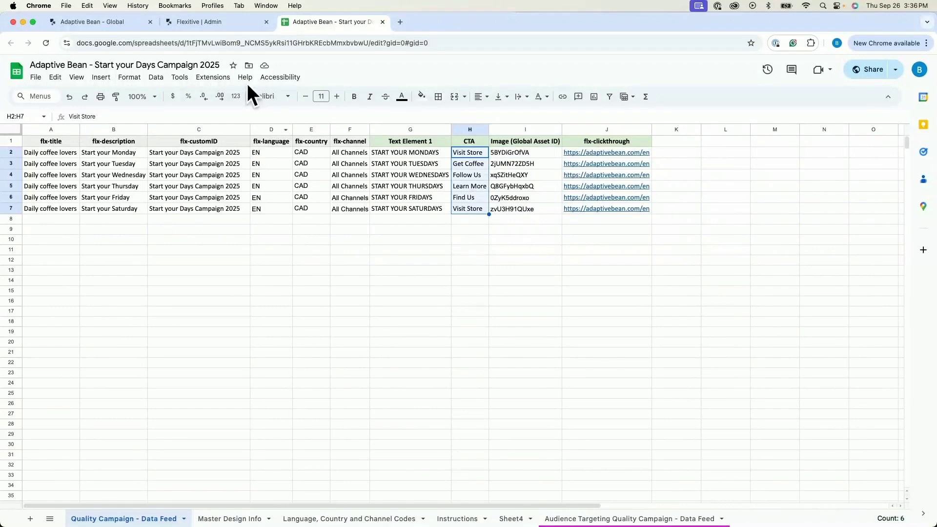
pyautogui.click(219, 21)
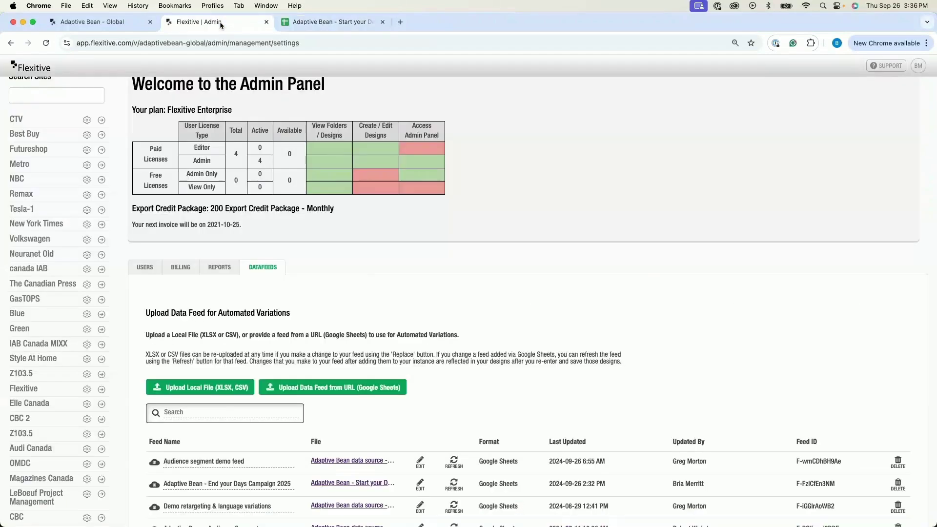
# Preview the Thursday variation's START YOUR THURSDAYS banners with a Learn More button in every size
pyautogui.click(125, 24)
pyautogui.scroll(-5, 318, 303)
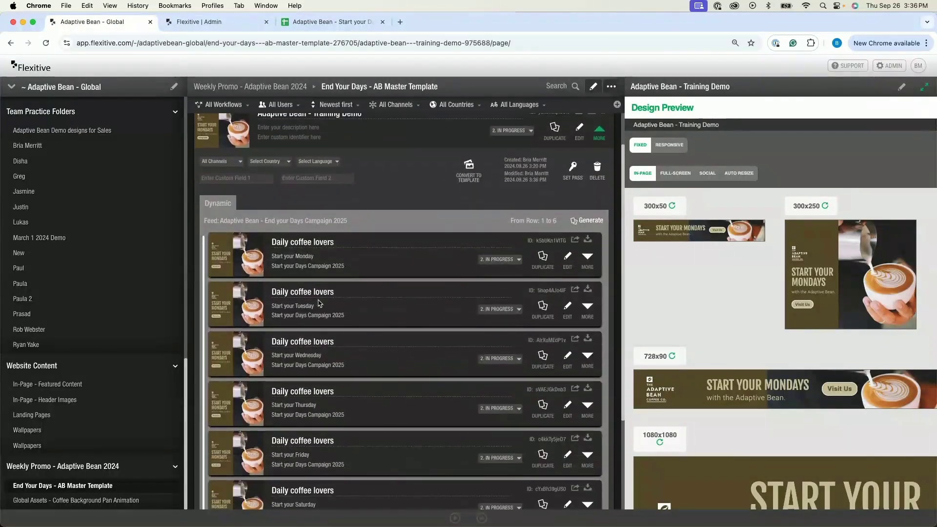
pyautogui.scroll(-2, 318, 303)
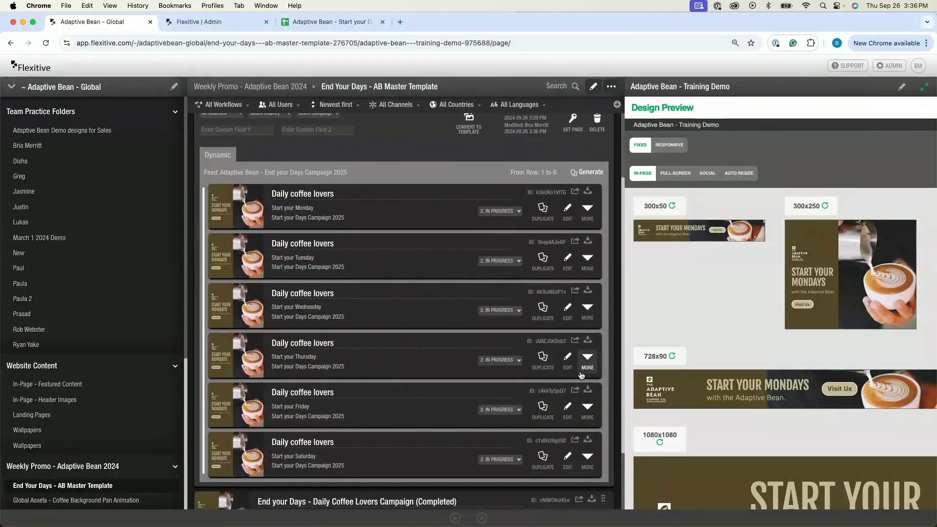
pyautogui.click(576, 342)
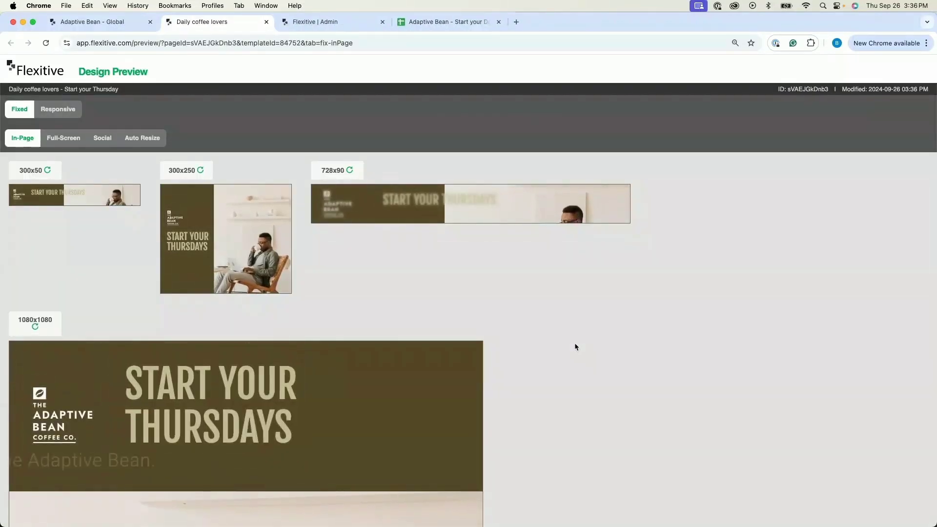
pyautogui.scroll(-2, 575, 347)
pyautogui.scroll(-15, 575, 346)
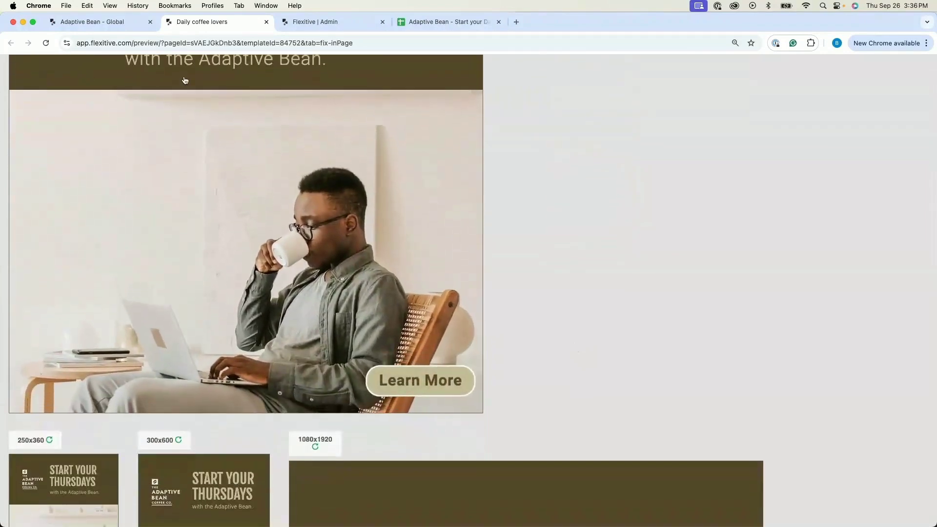
# Preview the Friday variation's START YOUR FRIDAYS banners with the Find Us button, then open it for editing
pyautogui.click(93, 21)
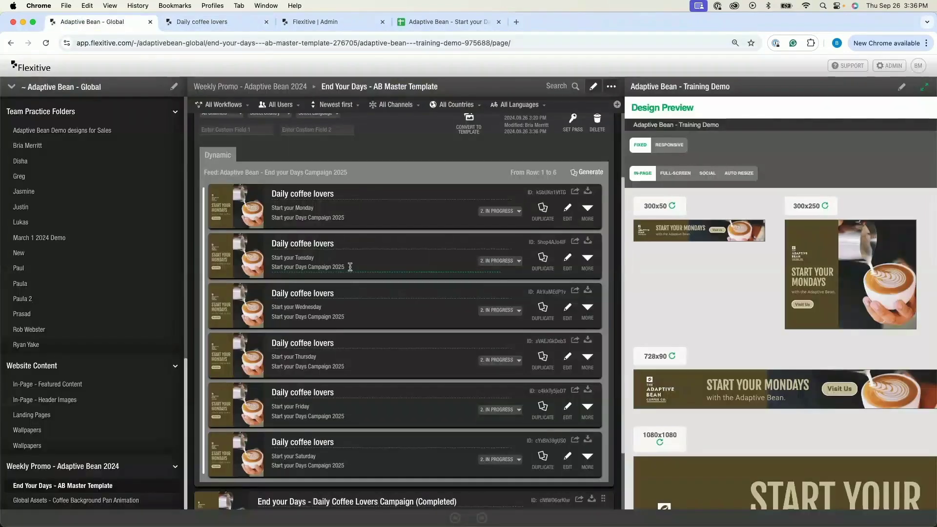
pyautogui.click(575, 390)
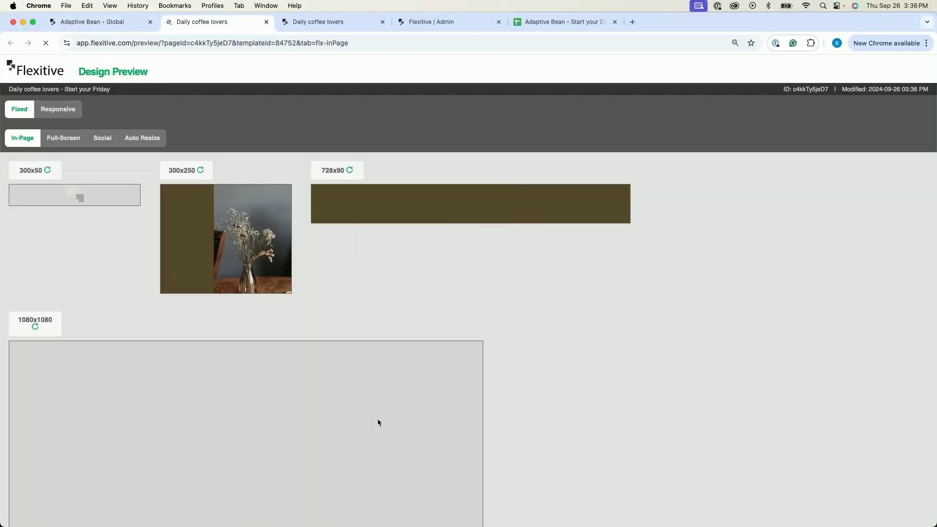
pyautogui.scroll(-3, 471, 427)
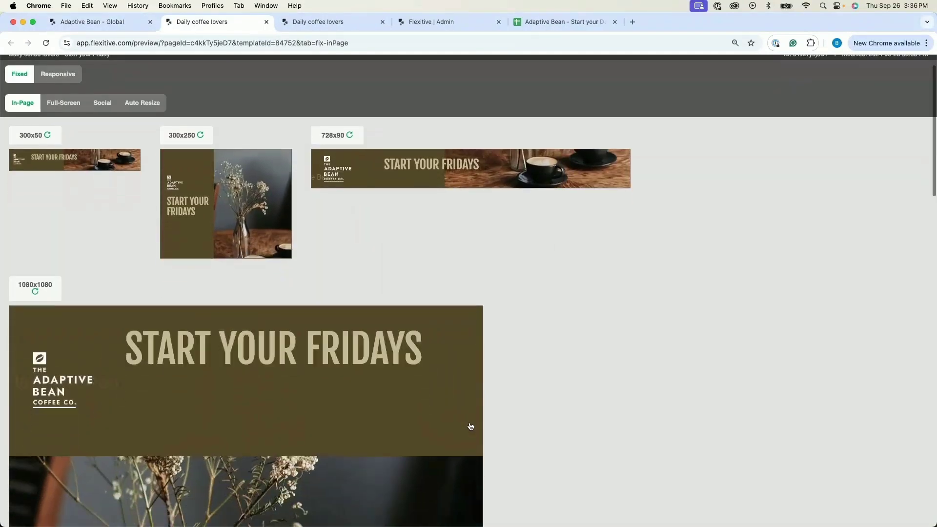
pyautogui.scroll(-1, 471, 427)
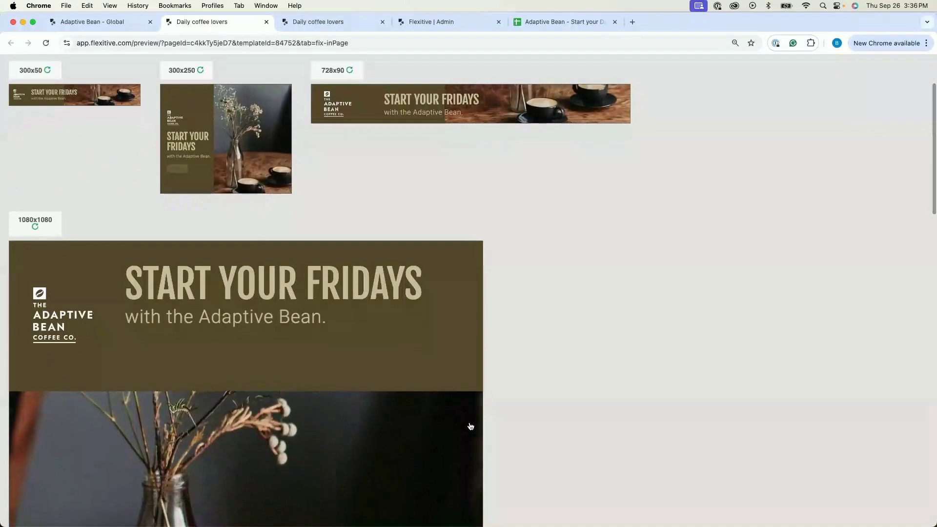
pyautogui.scroll(-8, 471, 427)
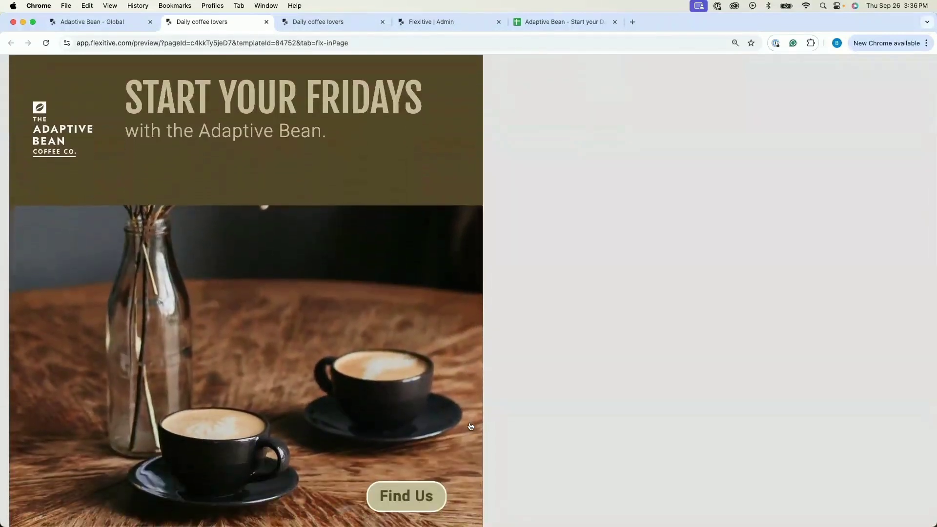
pyautogui.scroll(10, 471, 427)
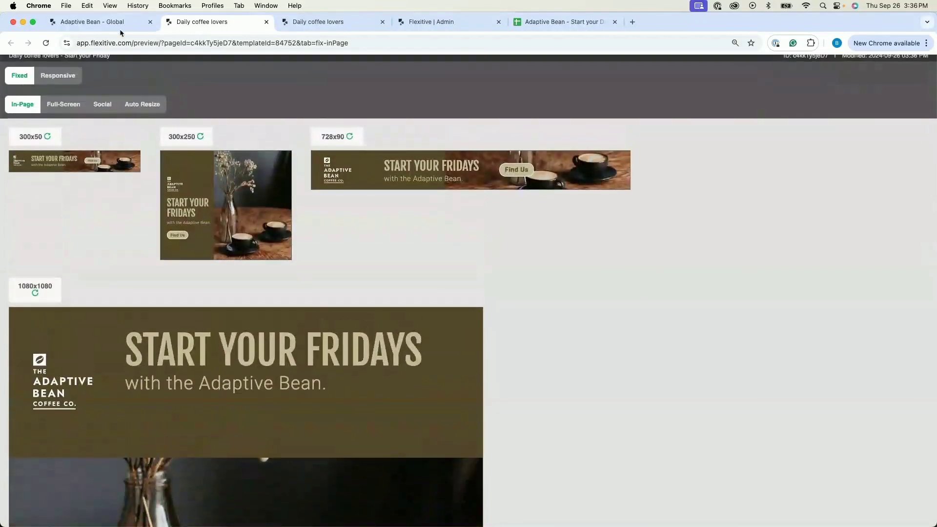
pyautogui.click(119, 28)
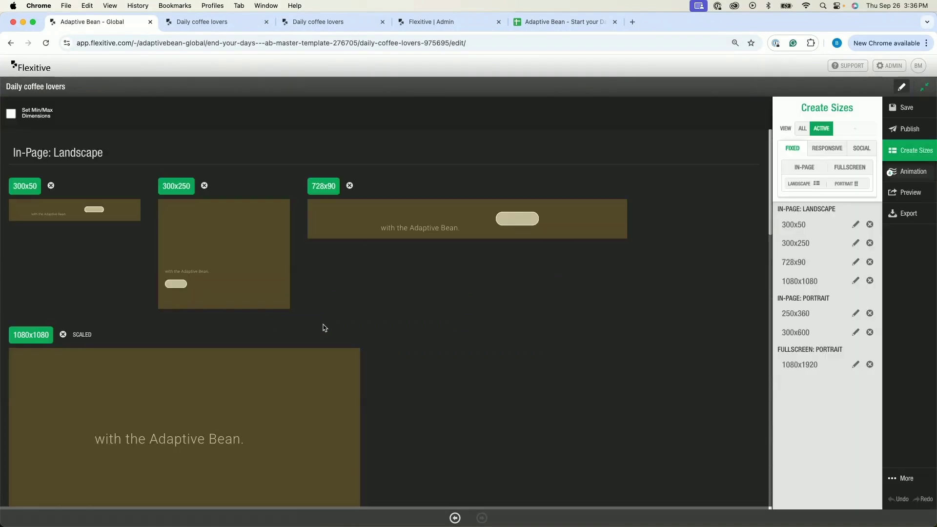
# From the Friday banner's 1080x1080 size, open the linked Coffee Table global asset for editing
pyautogui.scroll(-5, 324, 328)
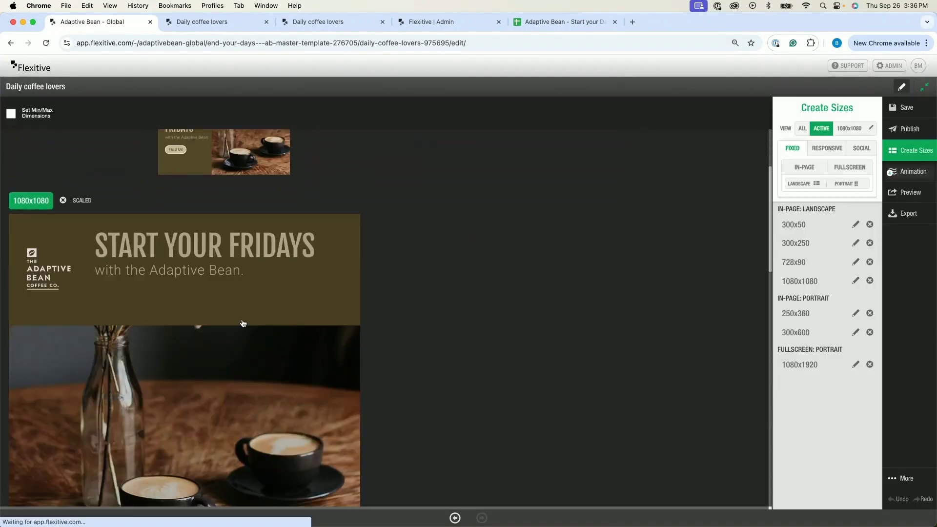
pyautogui.click(243, 323)
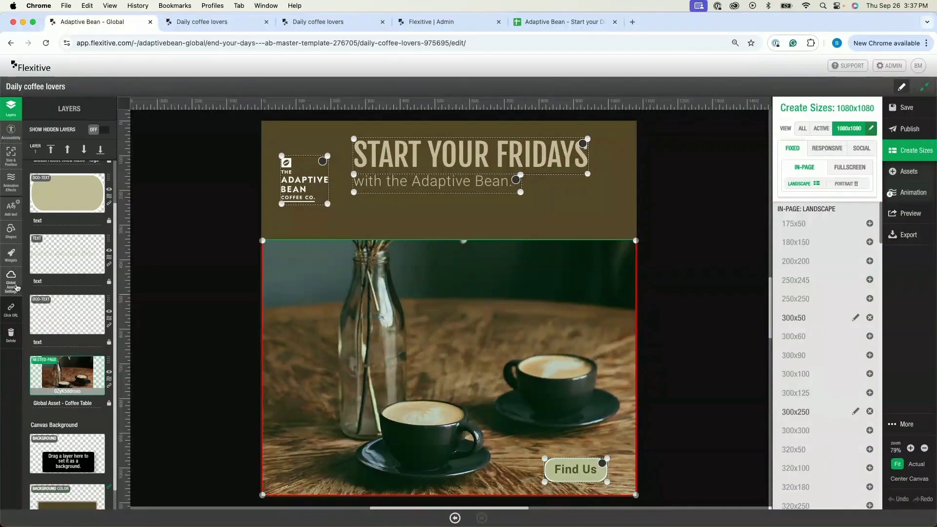
pyautogui.click(11, 282)
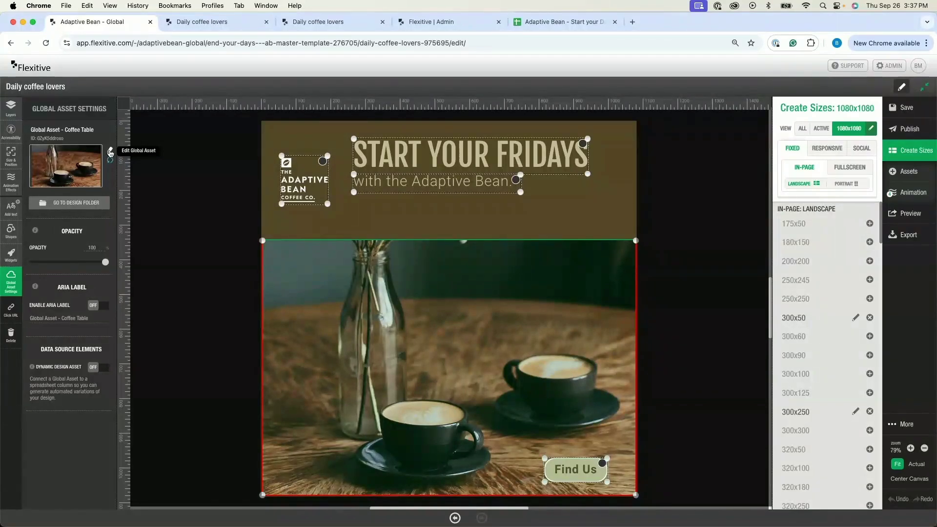
pyautogui.click(110, 152)
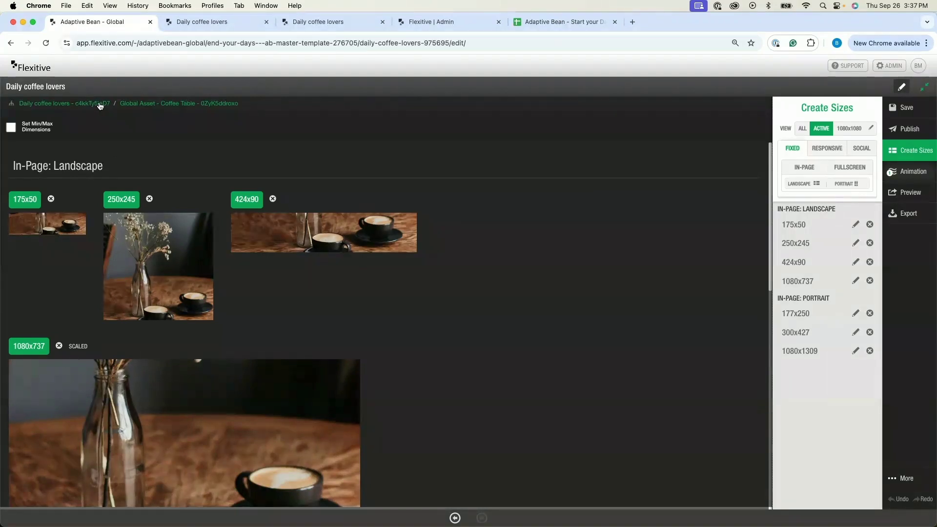
# Select the photo layer in the Coffee Table asset's 1080x1309 size and show its animation effects
pyautogui.scroll(-10, 214, 268)
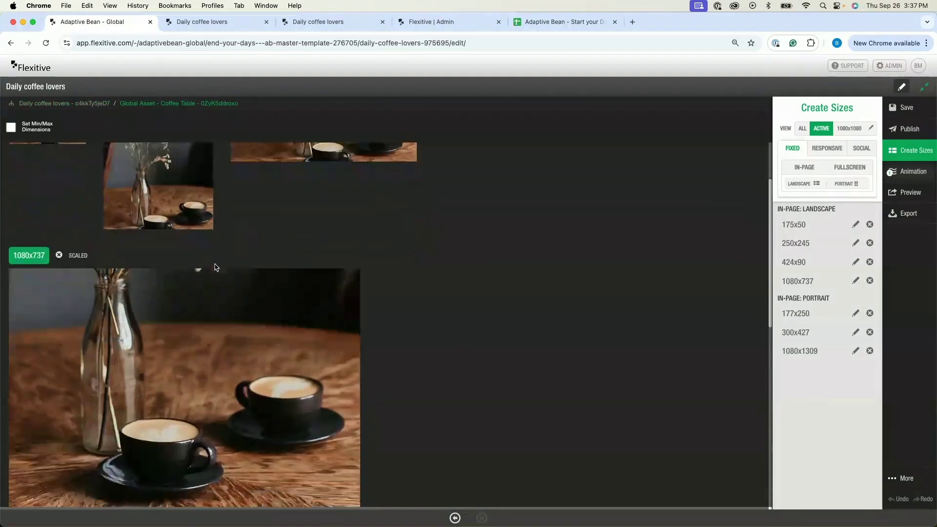
pyautogui.scroll(-2, 216, 267)
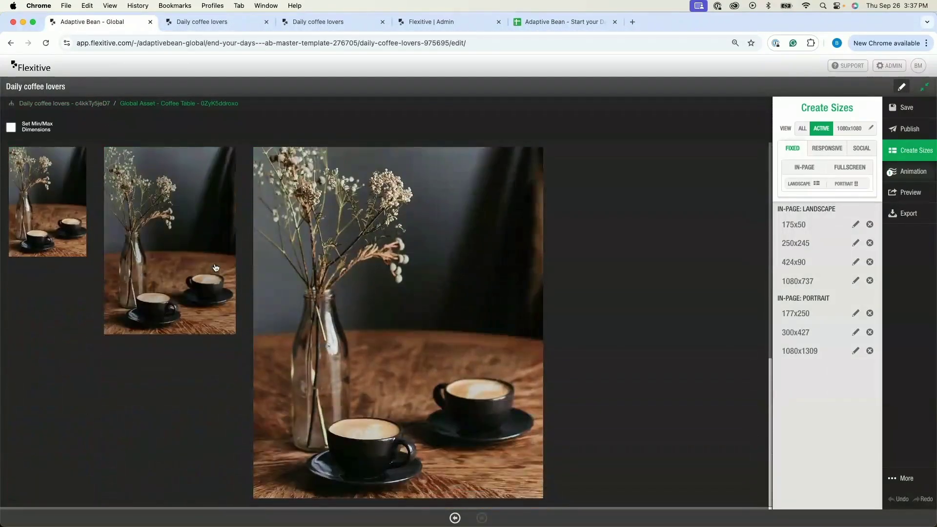
pyautogui.click(382, 320)
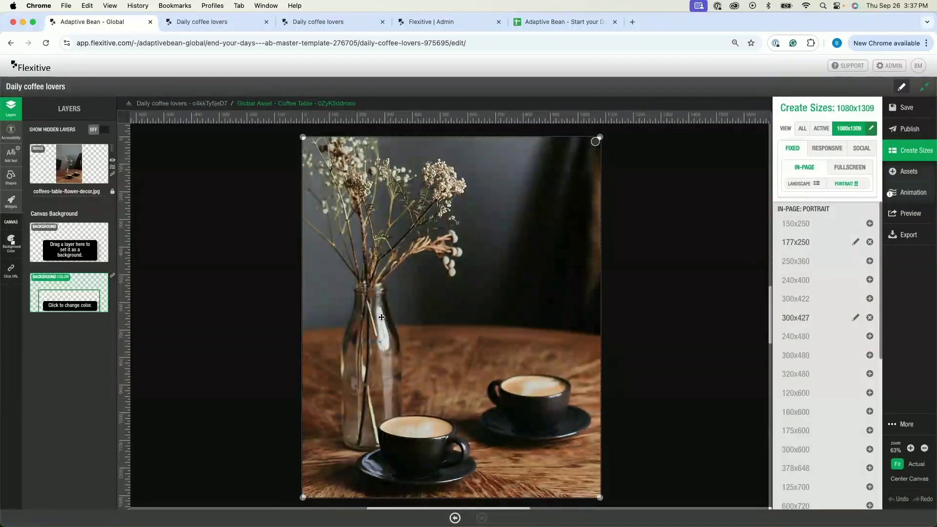
pyautogui.click(382, 317)
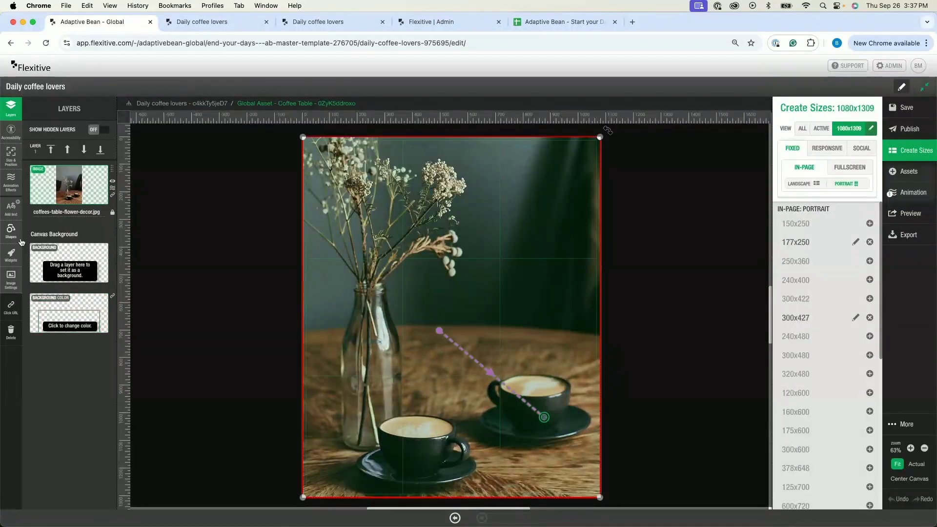
pyautogui.click(11, 182)
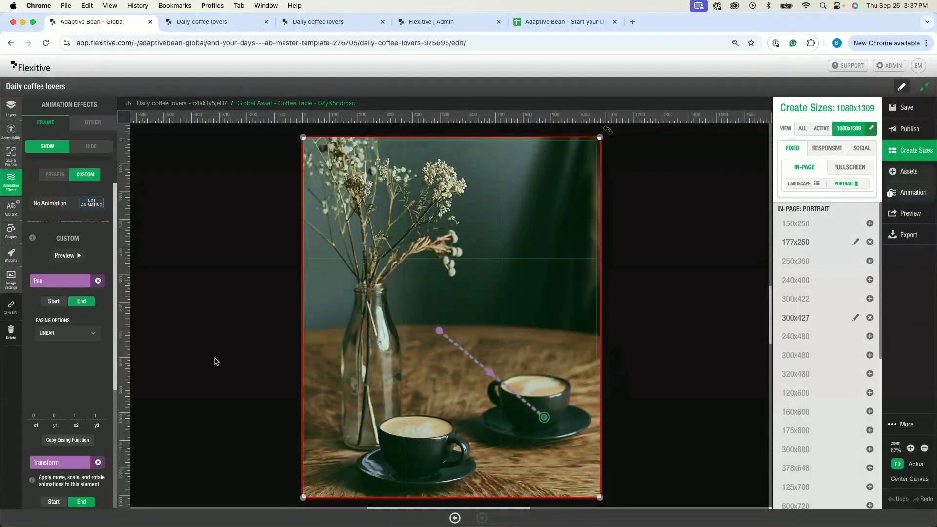
# Move the pan start and end points down-right toward the cups, then publish the asset
pyautogui.click(54, 301)
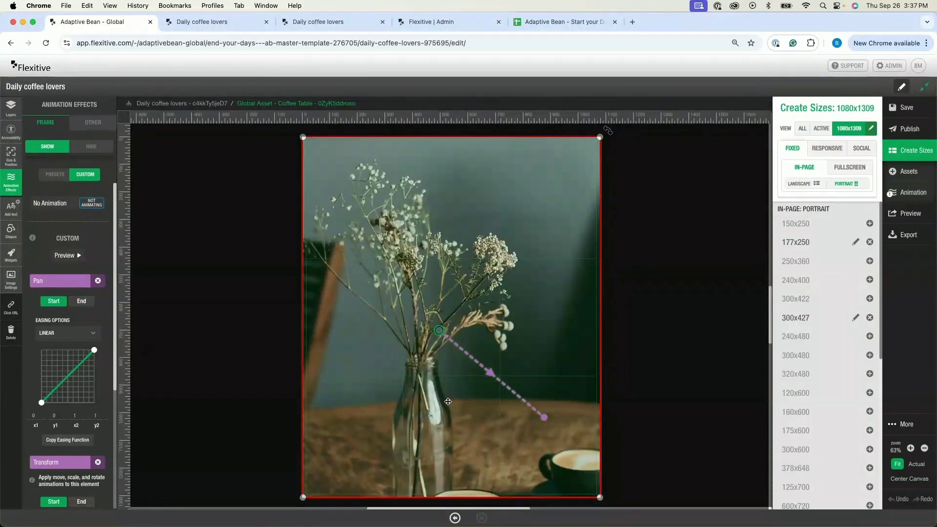
pyautogui.moveTo(438, 330); pyautogui.dragTo(449, 364)
pyautogui.click(76, 303)
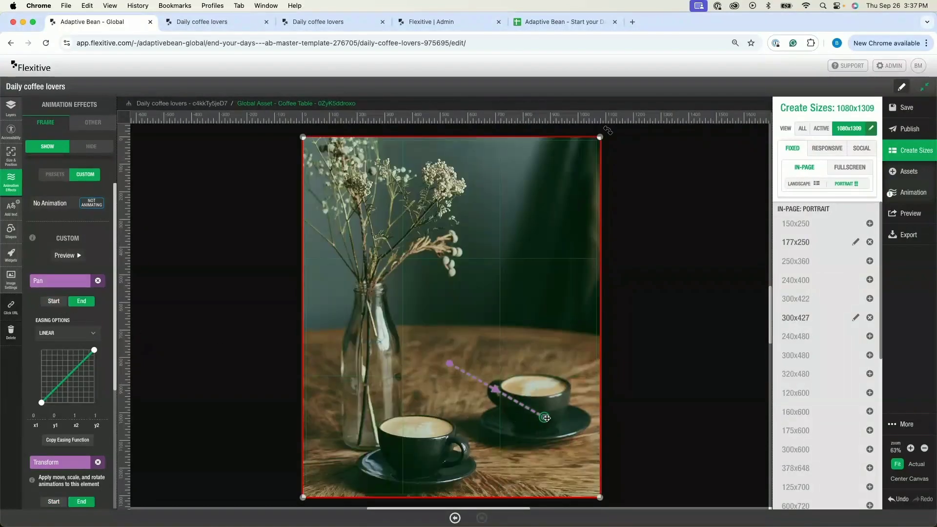
pyautogui.moveTo(546, 419); pyautogui.dragTo(591, 445)
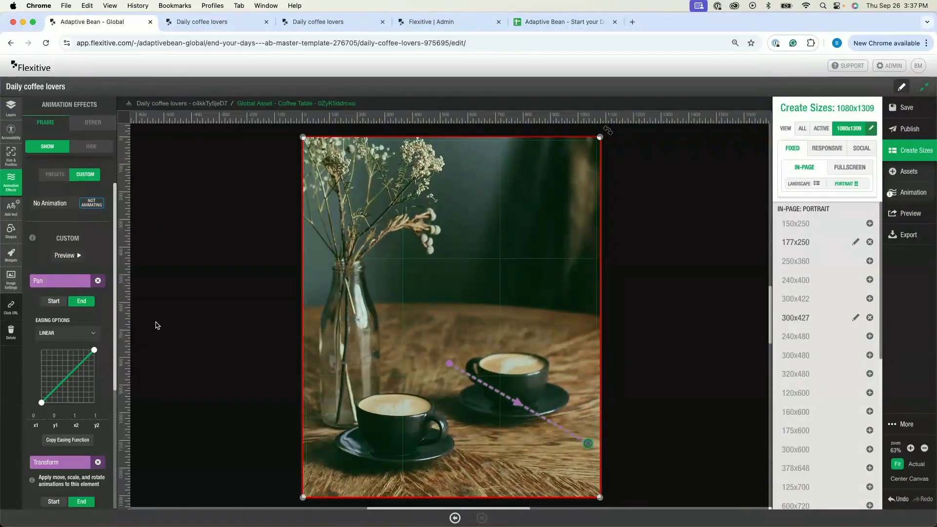
pyautogui.click(910, 130)
# Publish the Coffee Table global asset, then publish the Friday banner design
pyautogui.click(577, 183)
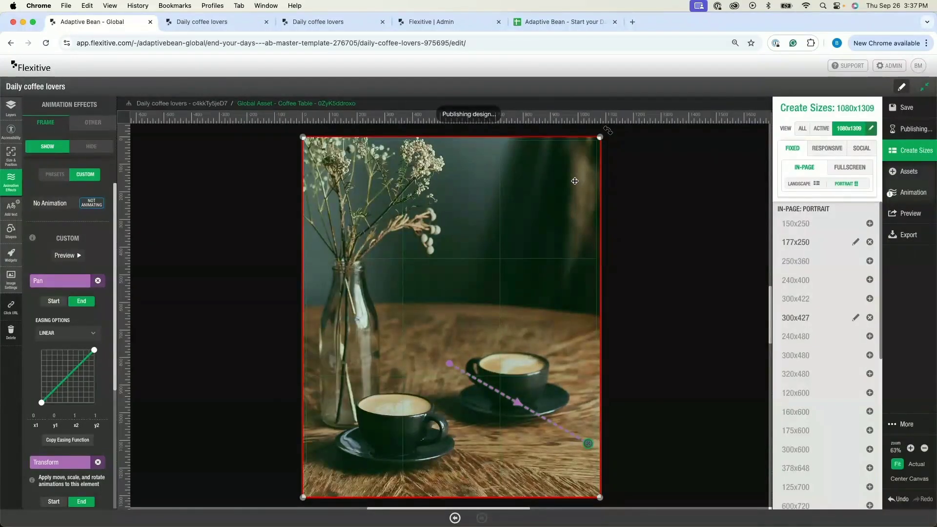
pyautogui.click(187, 103)
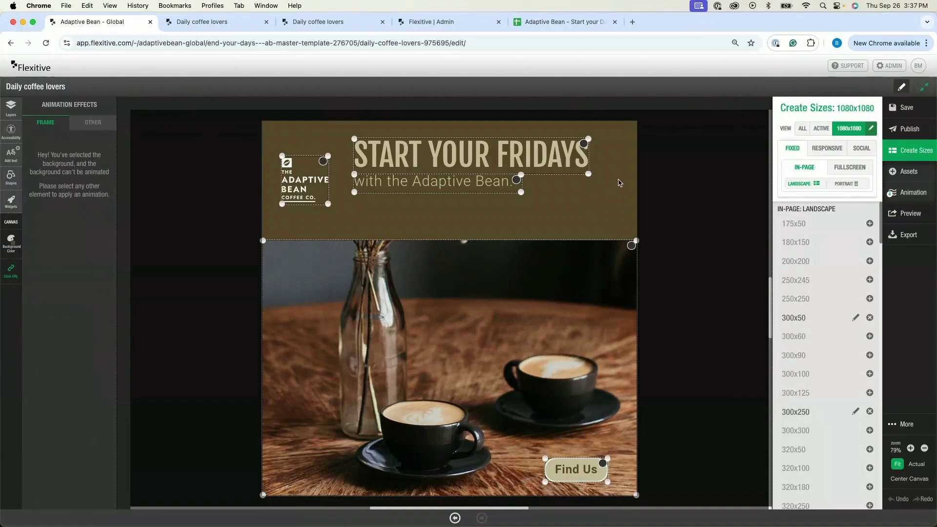
pyautogui.click(908, 129)
pyautogui.click(557, 183)
# Preview all seven banner sizes in a new tab, then return to the editor and select the logo
pyautogui.click(924, 223)
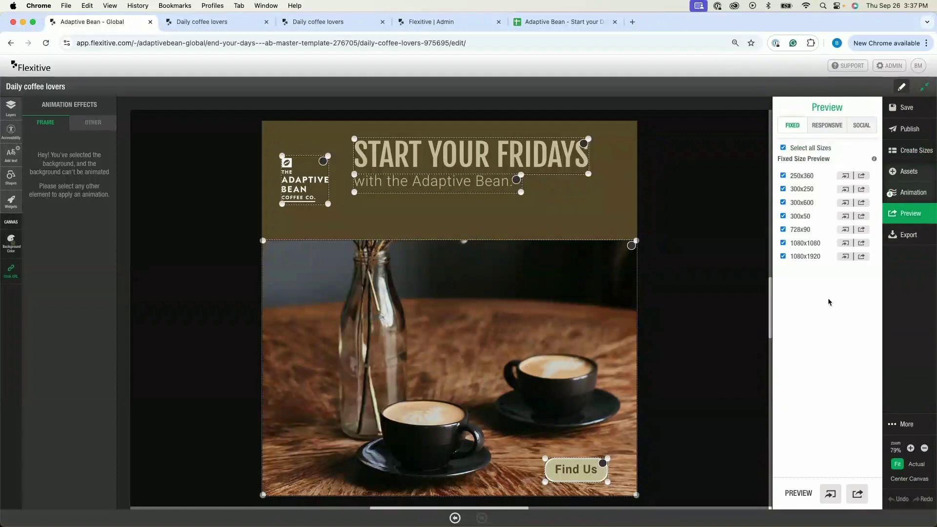
pyautogui.click(857, 494)
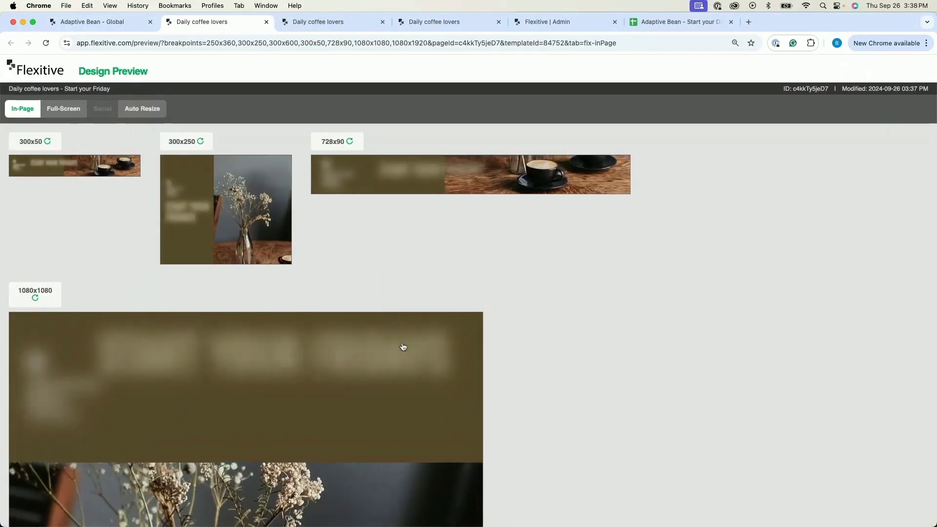
pyautogui.scroll(-5, 403, 347)
pyautogui.scroll(-4, 403, 347)
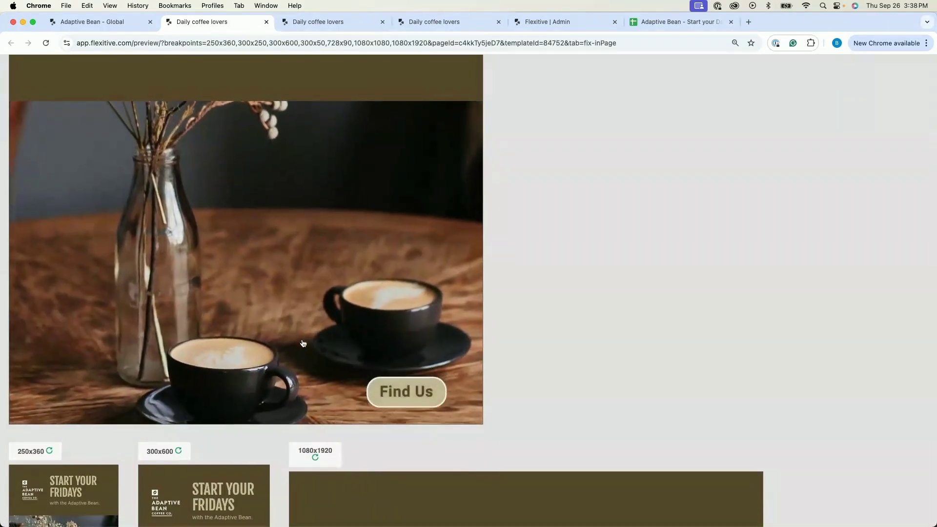
pyautogui.click(113, 21)
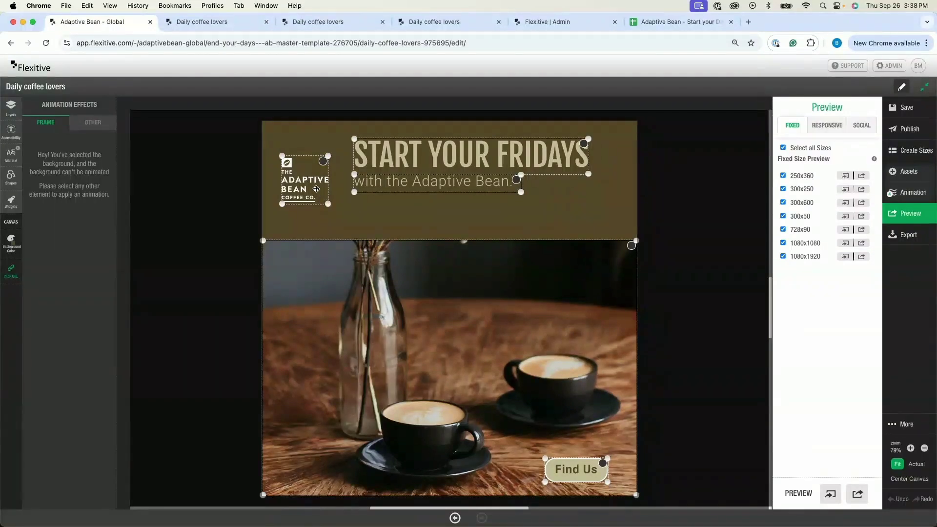
pyautogui.click(317, 189)
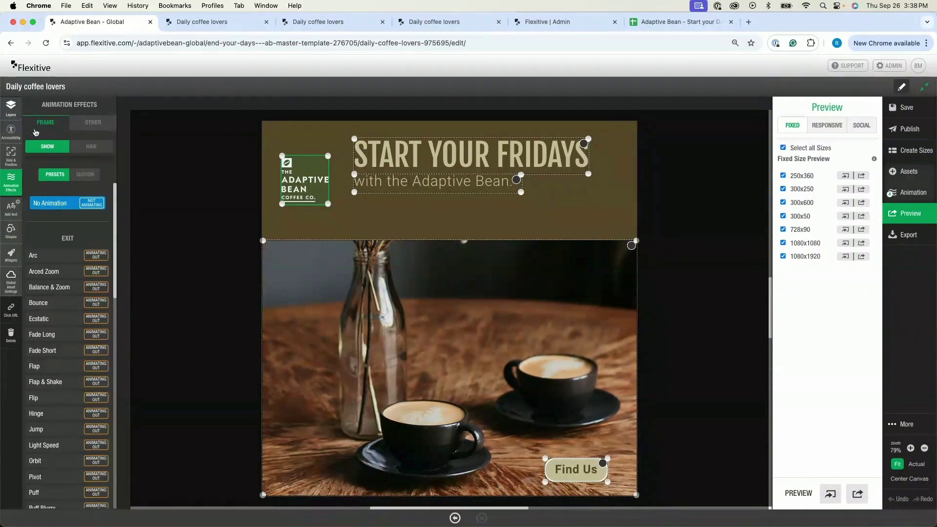
# Show the layers, compare all ad sizes side by side, and open the 1080x1080 size
pyautogui.click(11, 108)
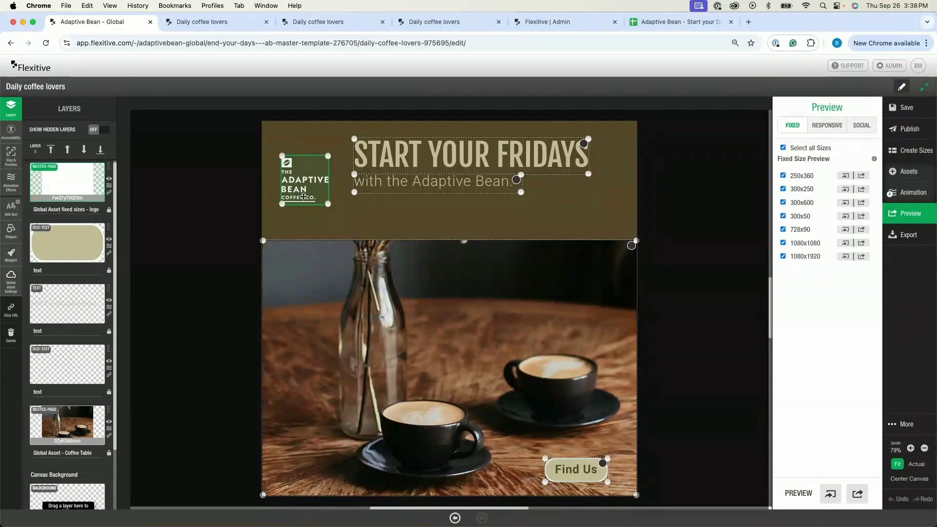
pyautogui.click(909, 156)
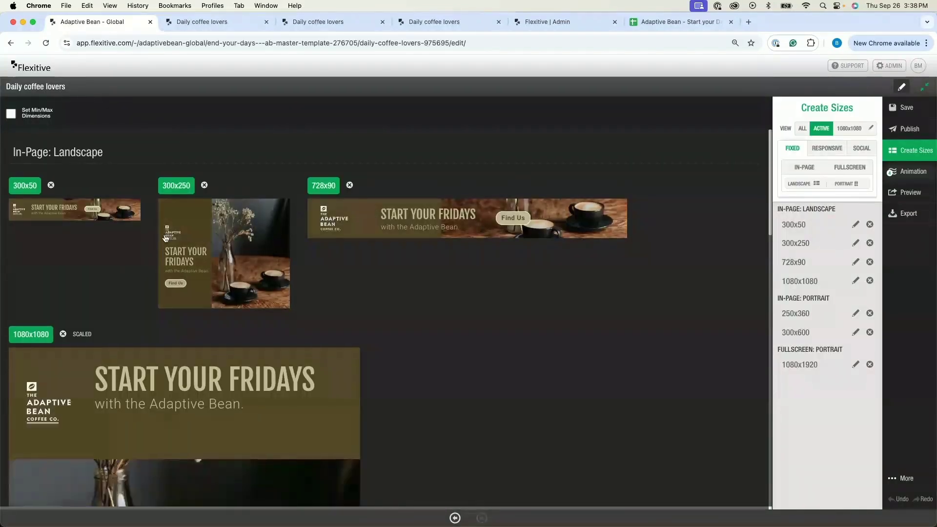
pyautogui.scroll(-10, 166, 238)
pyautogui.scroll(-6, 166, 238)
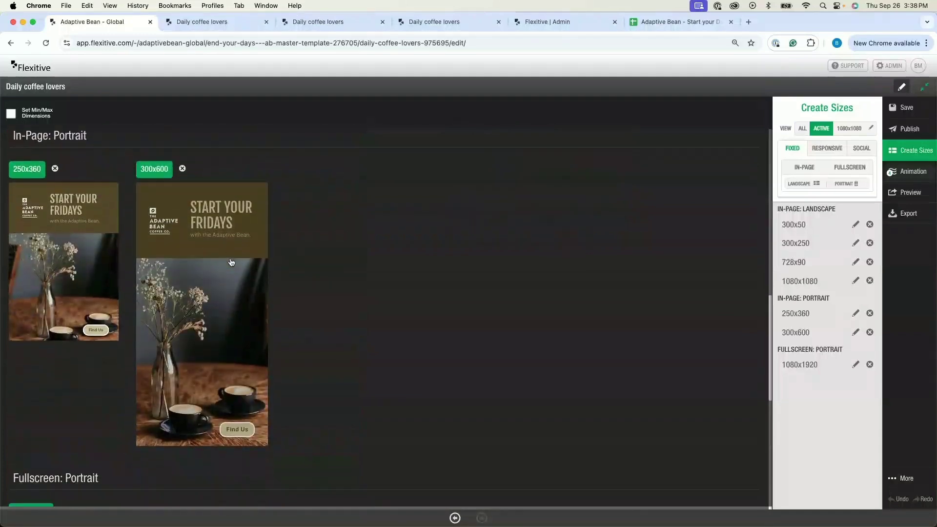
pyautogui.scroll(15, 231, 262)
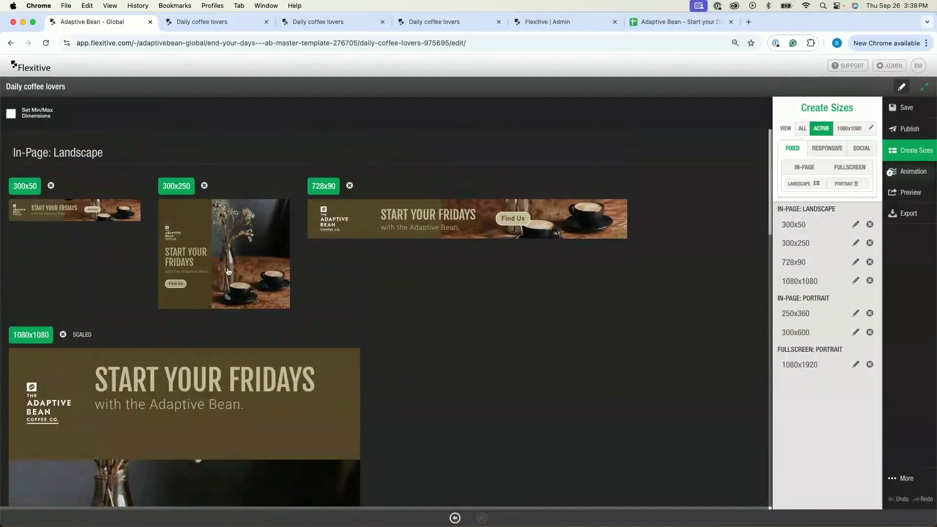
pyautogui.click(170, 389)
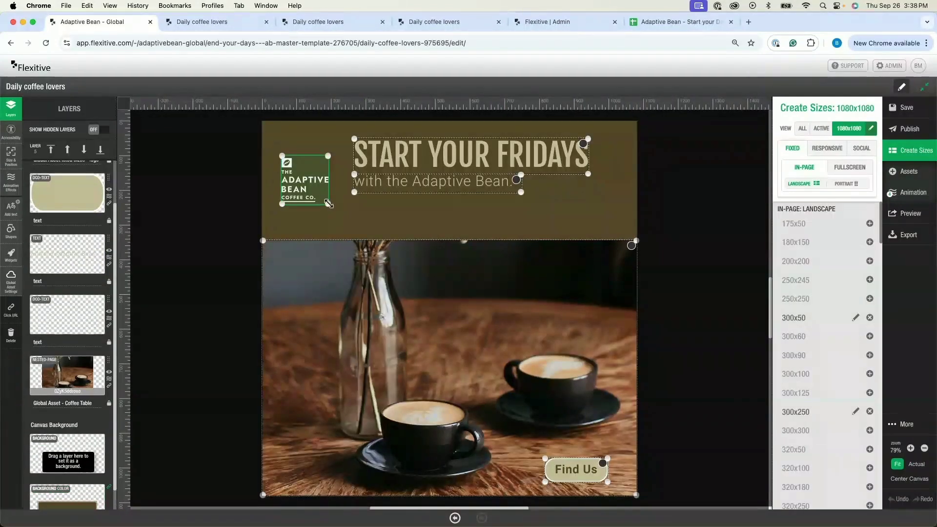
# In the 1080x1080 ad, resize the logo and centre it above the lowered START YOUR FRIDAYS headline
pyautogui.moveTo(328, 204); pyautogui.dragTo(434, 191)
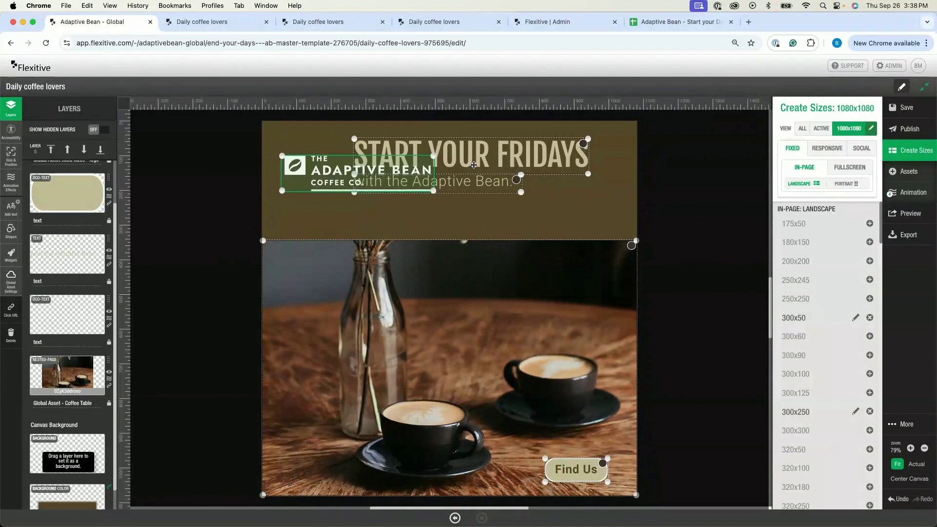
pyautogui.click(474, 165)
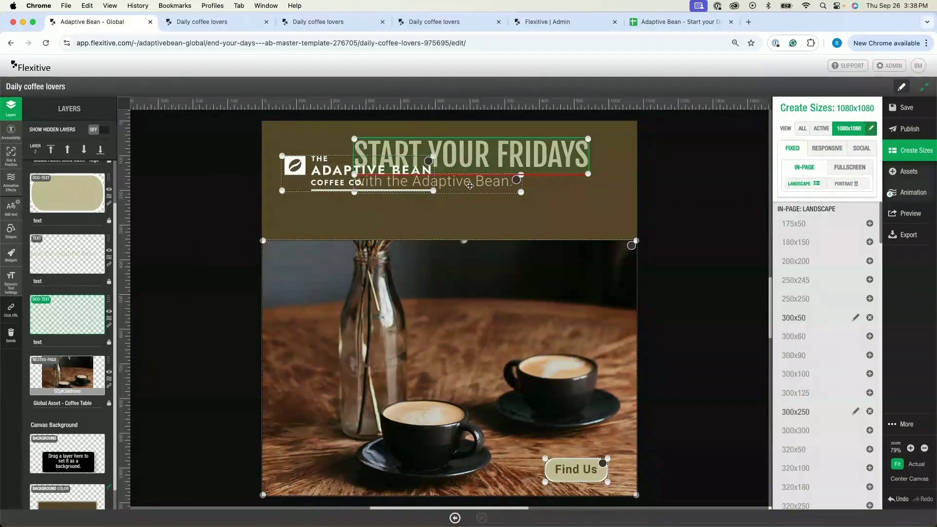
pyautogui.moveTo(470, 186); pyautogui.dragTo(460, 206)
pyautogui.click(403, 166)
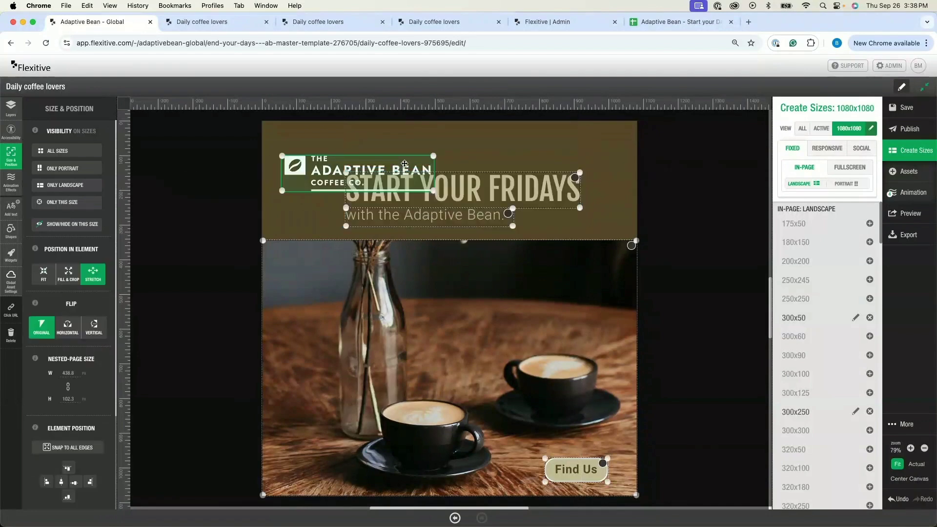
pyautogui.moveTo(405, 164); pyautogui.dragTo(475, 145)
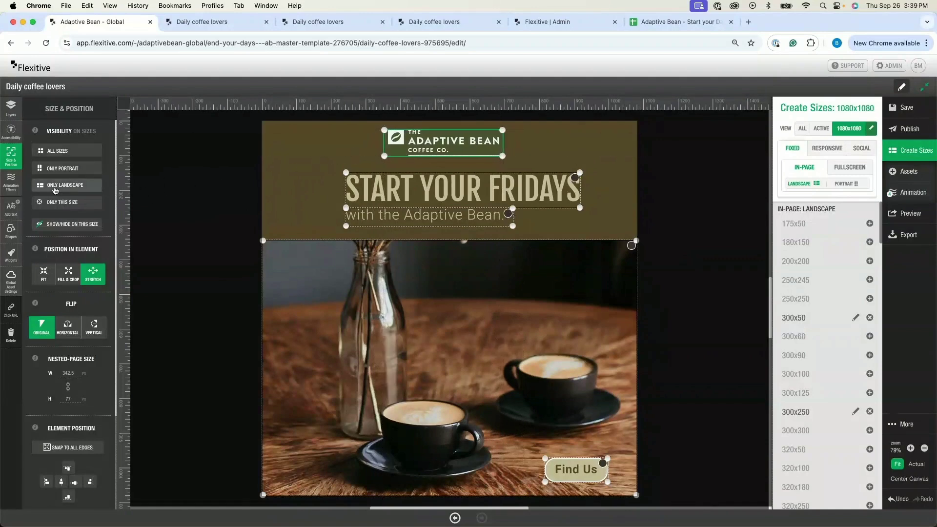
pyautogui.click(11, 282)
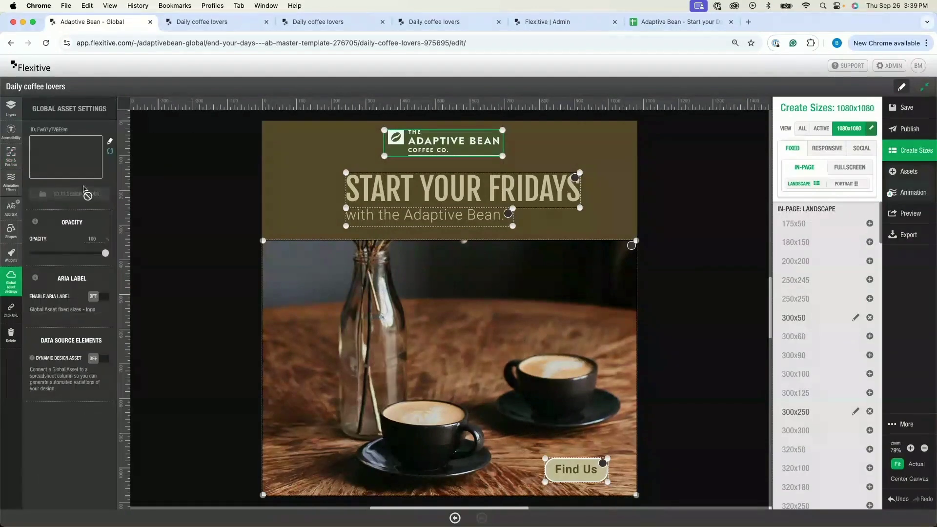
# Save the design changes and edit the logo global asset, selecting its logo in the 300x250 size
pyautogui.click(110, 144)
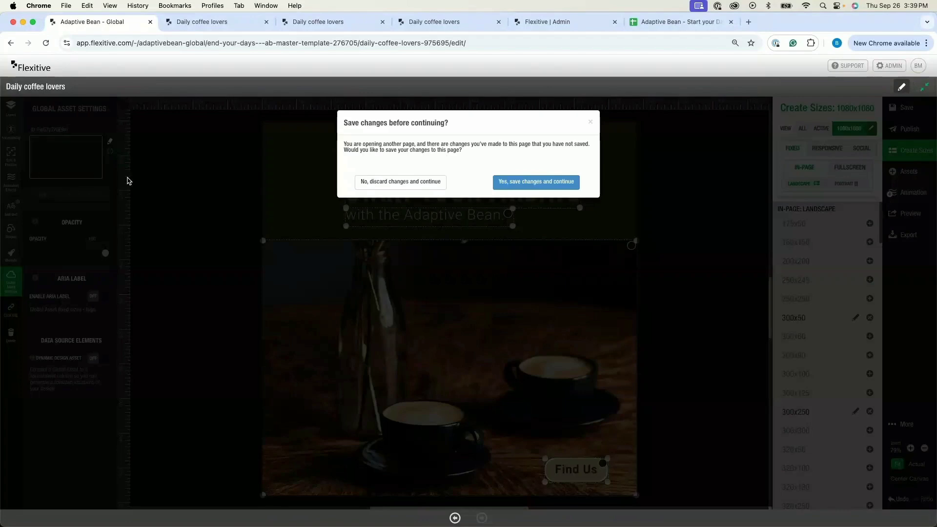
pyautogui.click(510, 183)
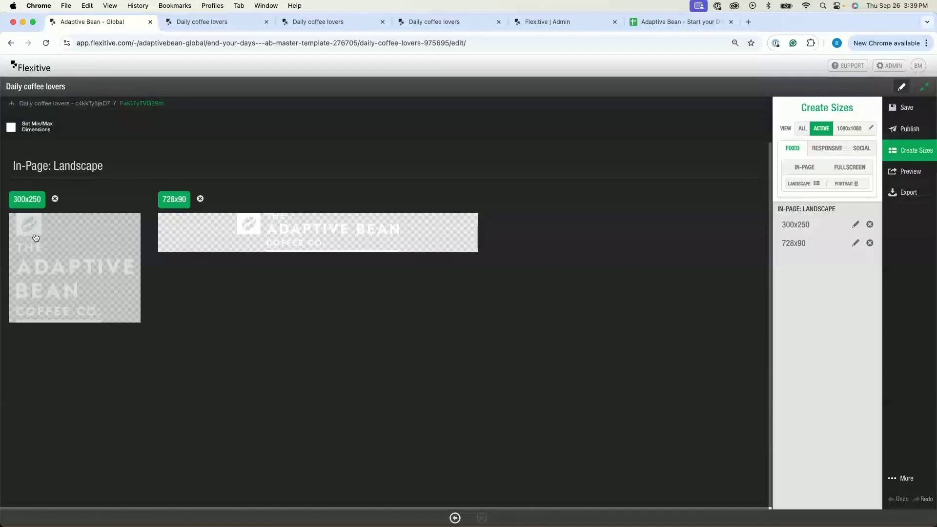
pyautogui.click(61, 248)
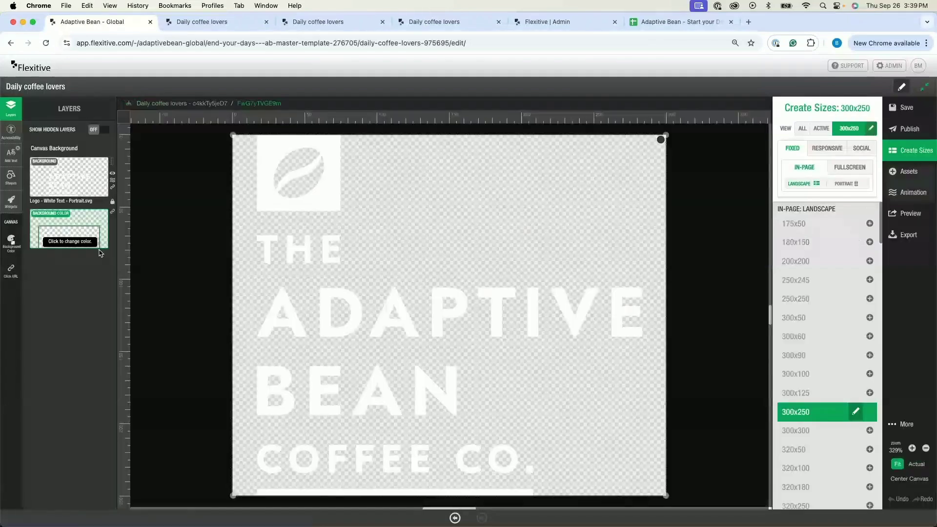
pyautogui.click(391, 226)
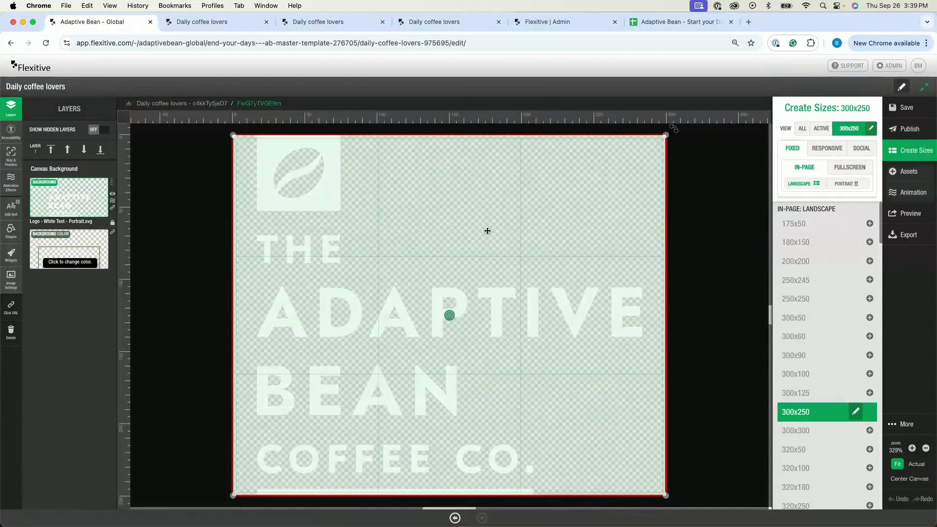
# View the logo asset's Portrait and Landscape image files, check the preview tab, then open Flexitive Support
pyautogui.click(906, 172)
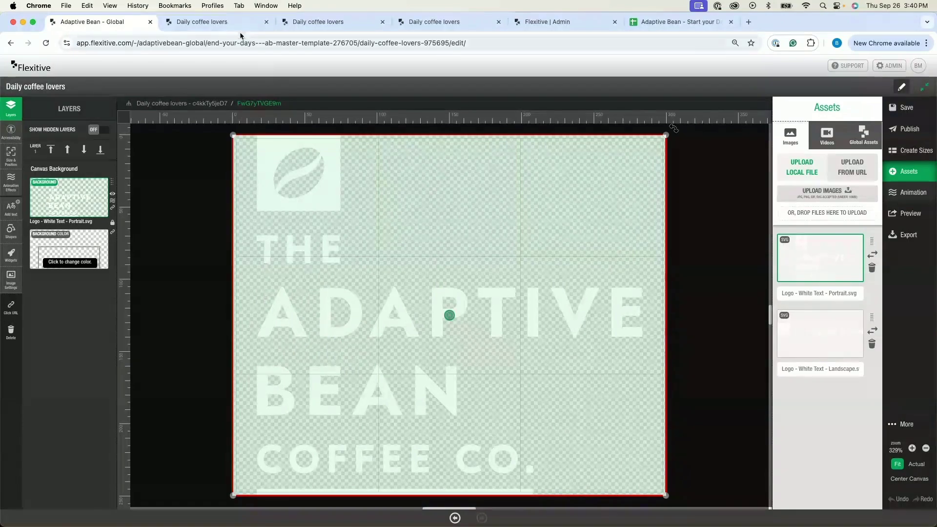
pyautogui.click(229, 22)
pyautogui.scroll(10, 294, 164)
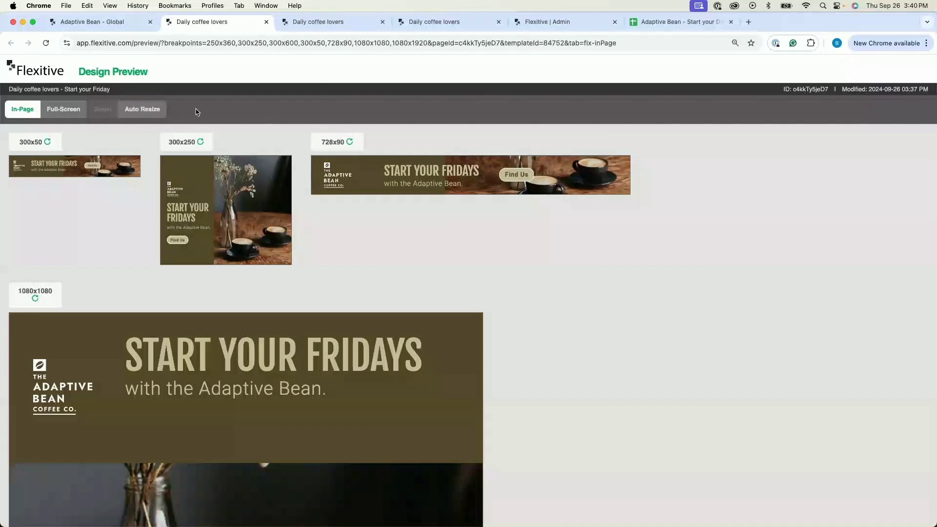
pyautogui.hotkey('ctrl', 'shift', 'Tab')
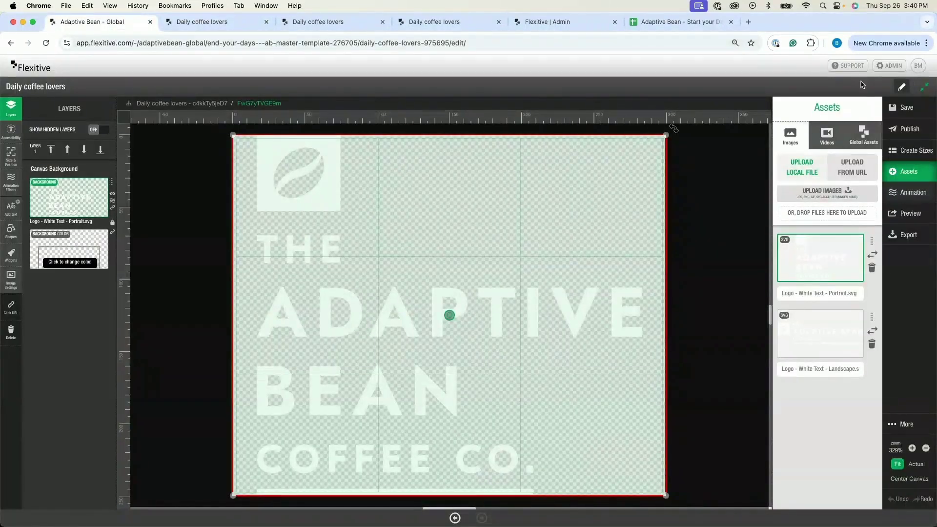
pyautogui.click(852, 66)
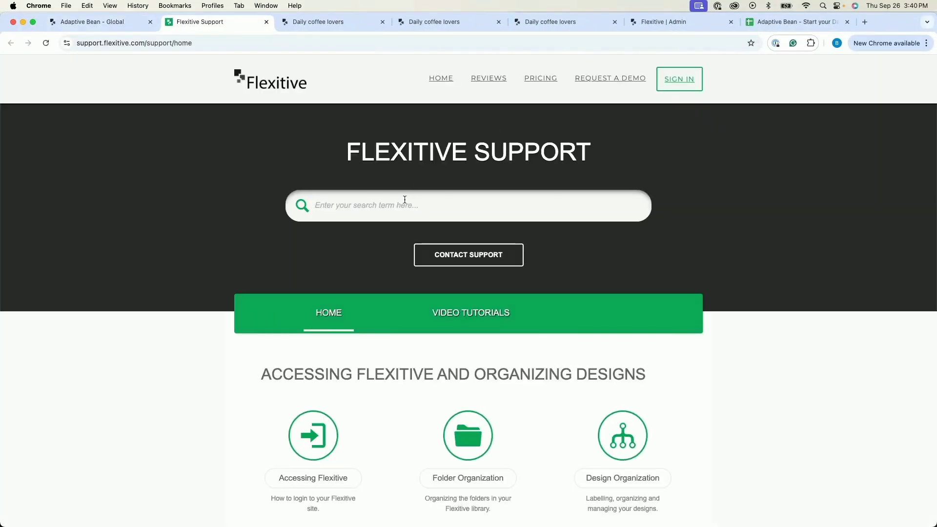
# Search Flexitive Support for 'global assets' and scroll through the matching articles
pyautogui.click(404, 200)
pyautogui.write('global assets')
pyautogui.press('Return')
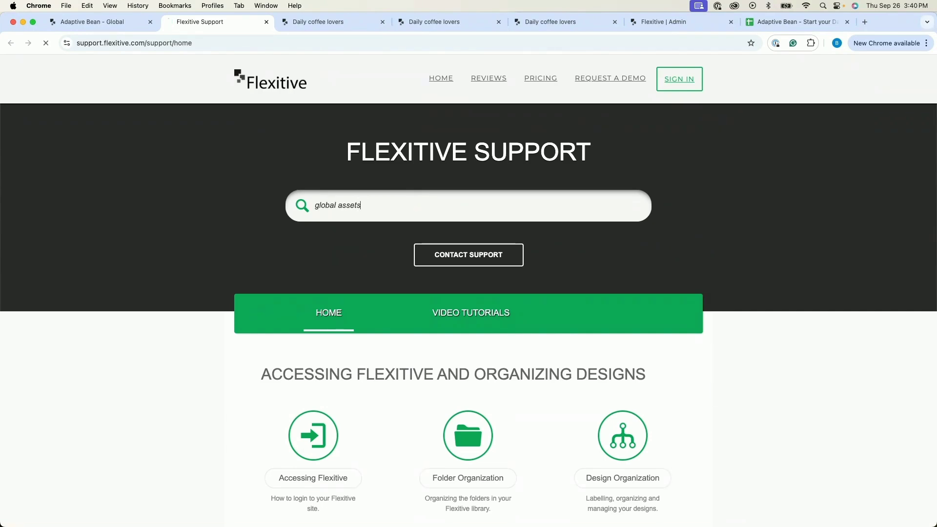
pyautogui.scroll(-3, 398, 230)
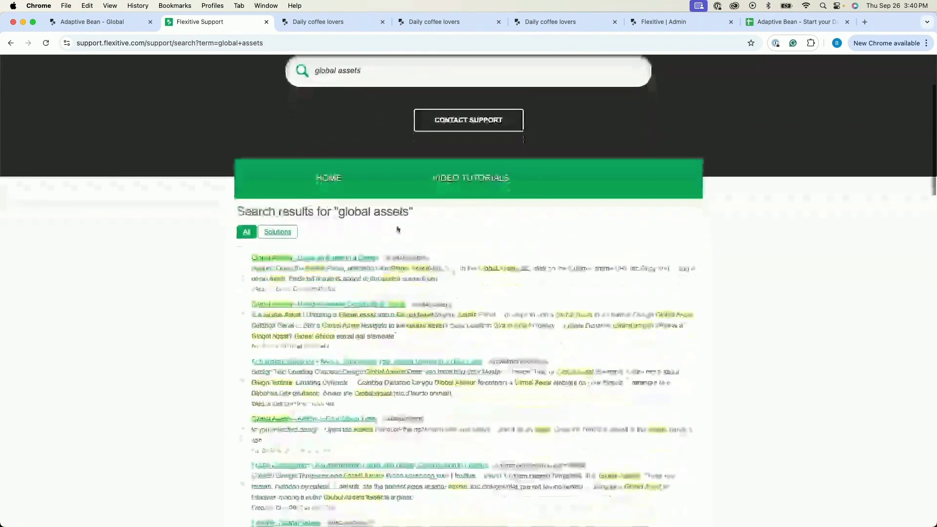